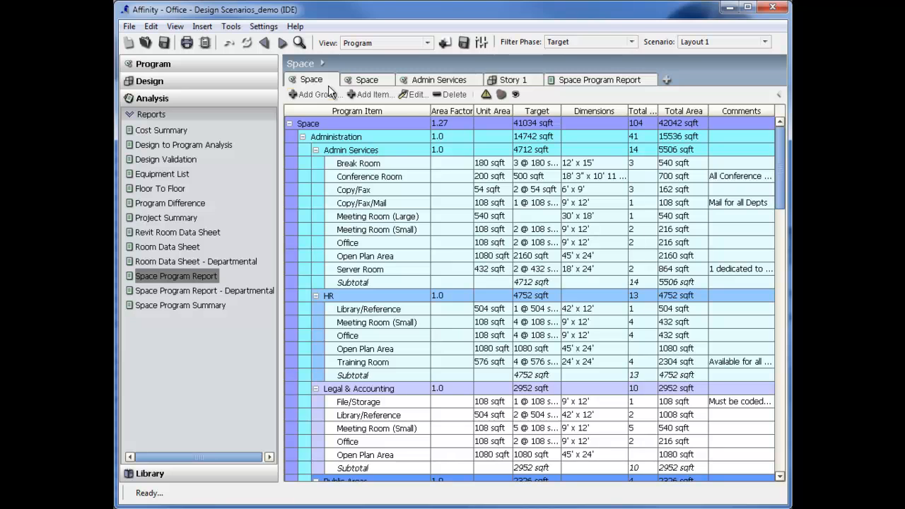
# Step: Set the target quantity to 1 for both the Break Room and the Copy/Fax room in Admin Services
pyautogui.doubleClick(544, 165)
pyautogui.write('1')
pyautogui.press('Return')
pyautogui.doubleClick(545, 189)
pyautogui.write('1')
pyautogui.press('Return')
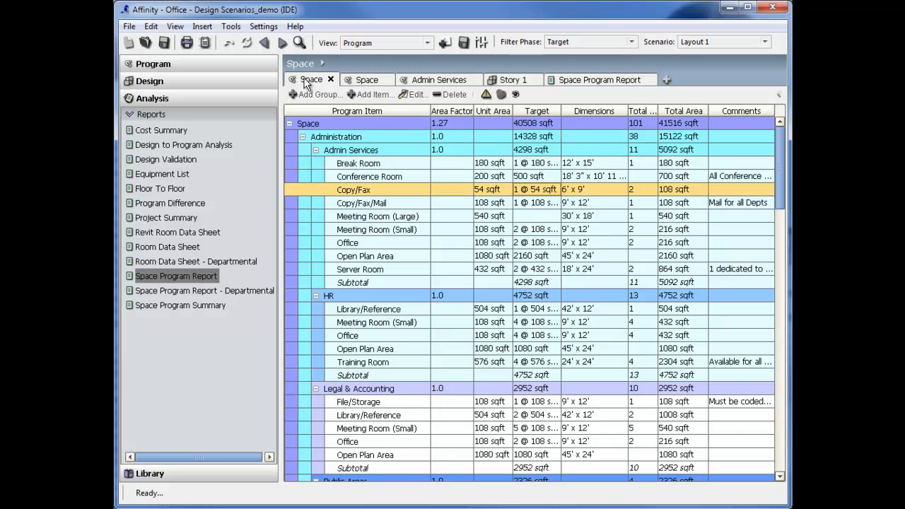
# Step: In the Interiors view of the Space program, widen the Total Qty column and move the Category column directly after Program Item
pyautogui.click(351, 79)
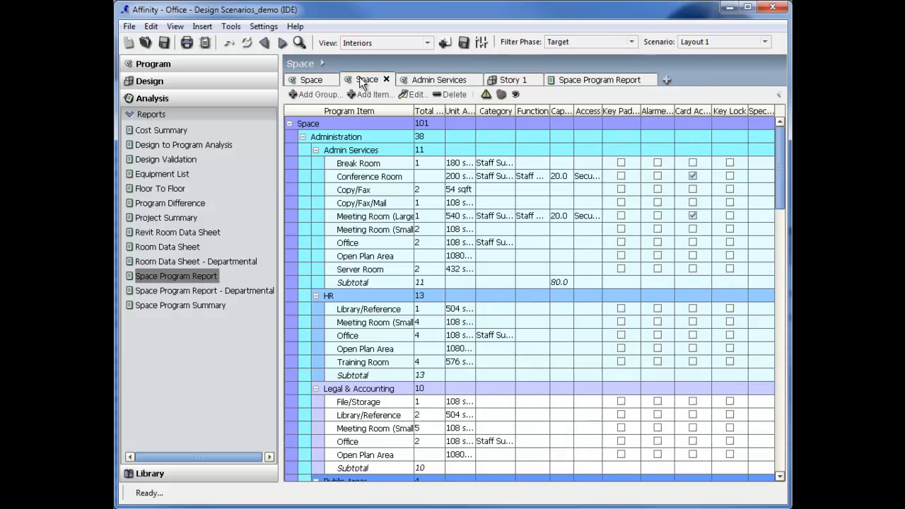
pyautogui.doubleClick(445, 113)
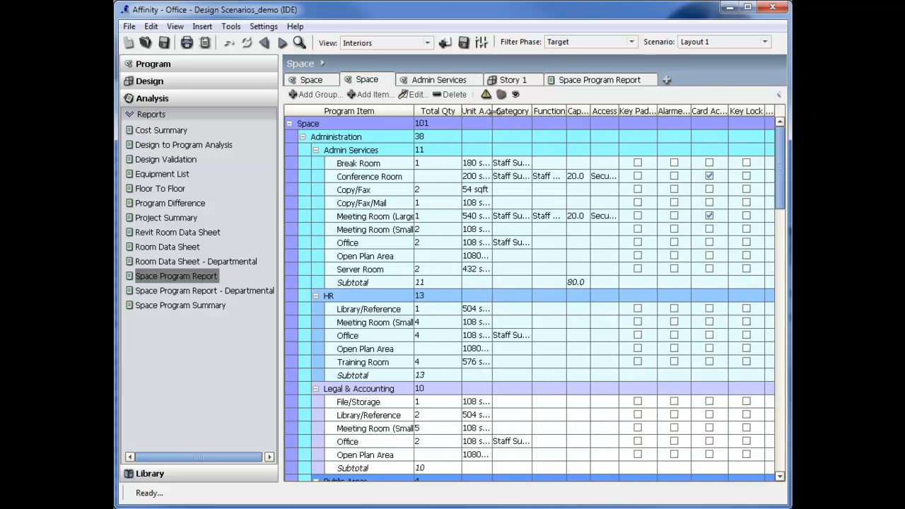
pyautogui.moveTo(520, 111); pyautogui.dragTo(437, 113)
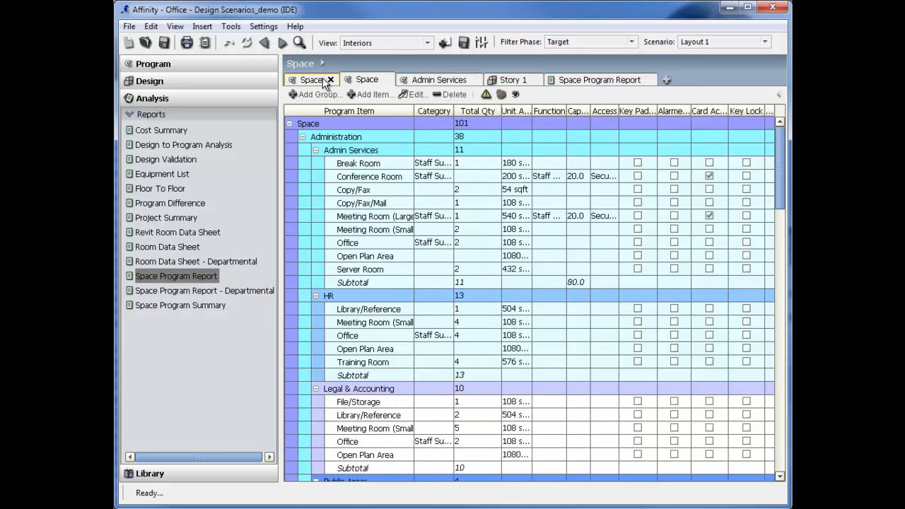
# Step: Review the Space program table, the Admin Services relationships diagram, the Story 1 plan and the Space Program Report
pyautogui.click(318, 82)
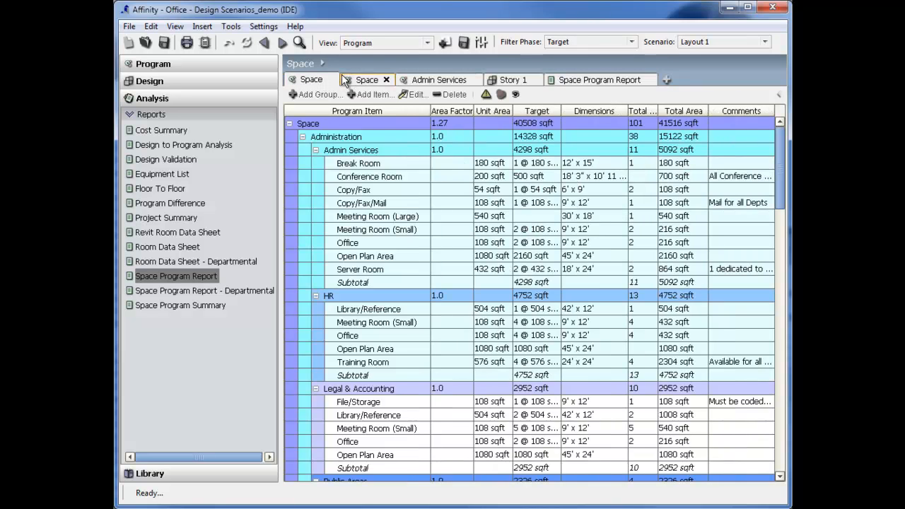
pyautogui.click(432, 82)
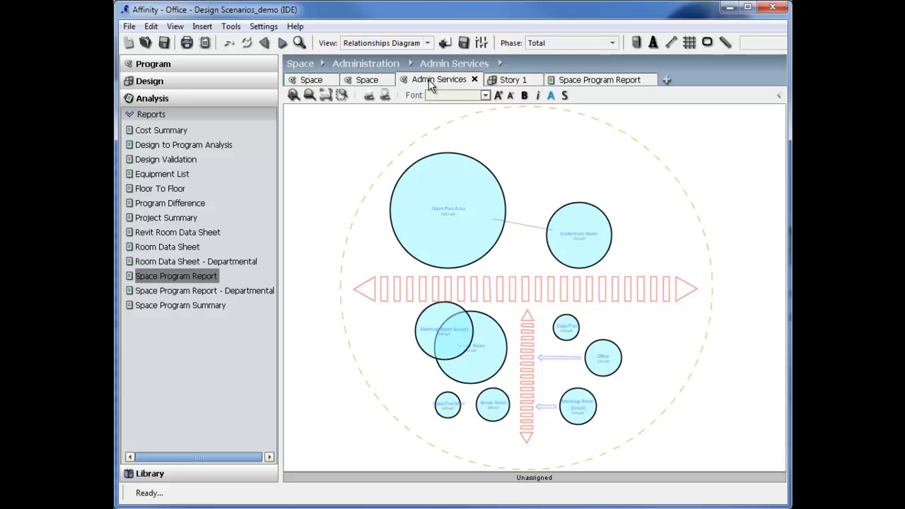
pyautogui.click(526, 82)
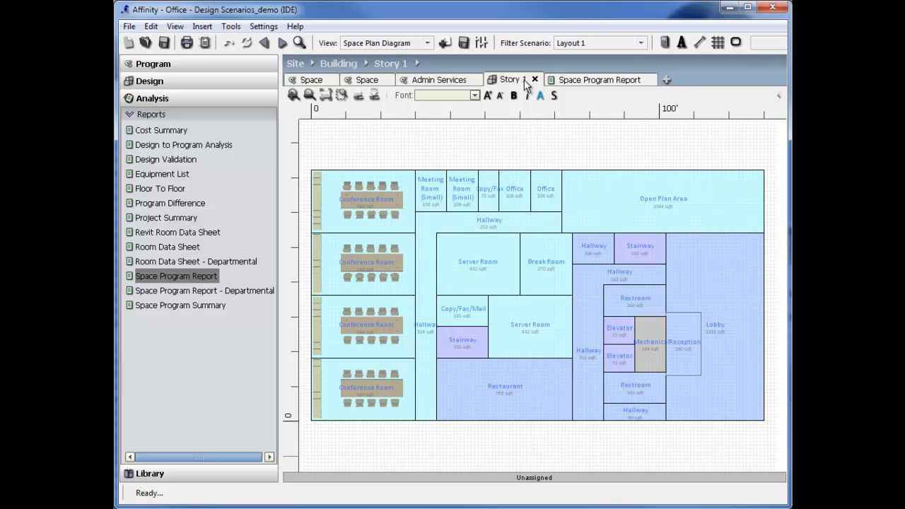
pyautogui.click(572, 82)
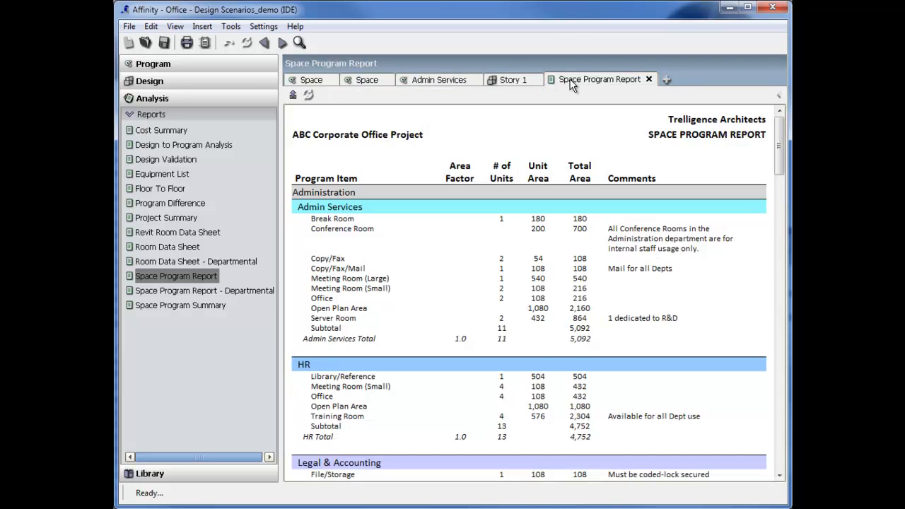
# Step: Drill down from the Space program table through Administration and Admin Services to the Break Room diagram
pyautogui.click(312, 80)
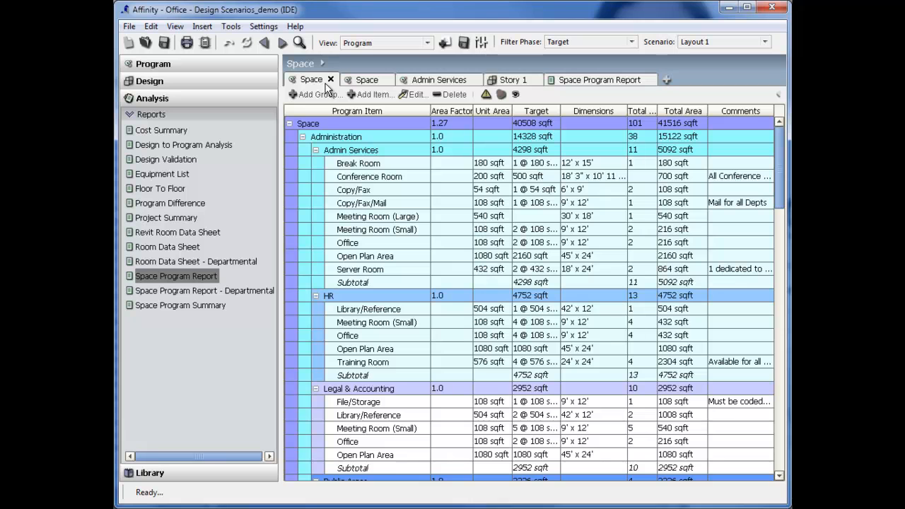
pyautogui.doubleClick(369, 137)
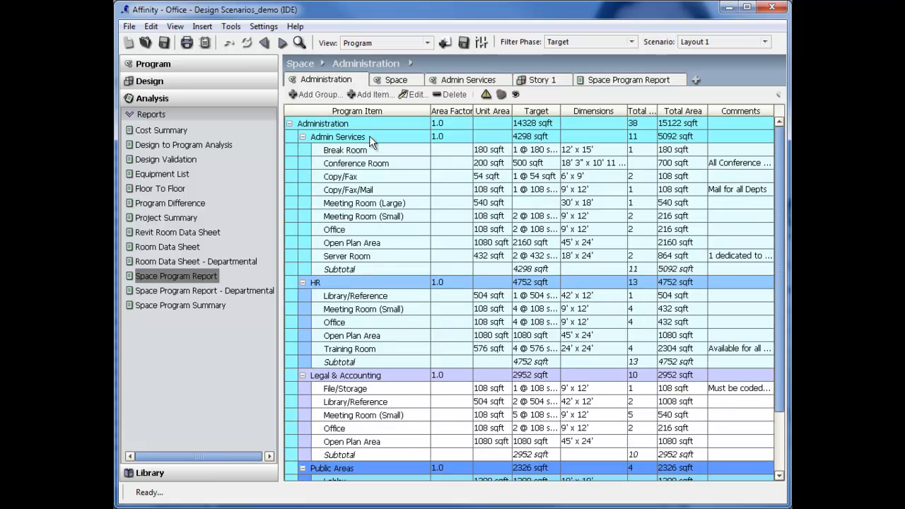
pyautogui.doubleClick(371, 139)
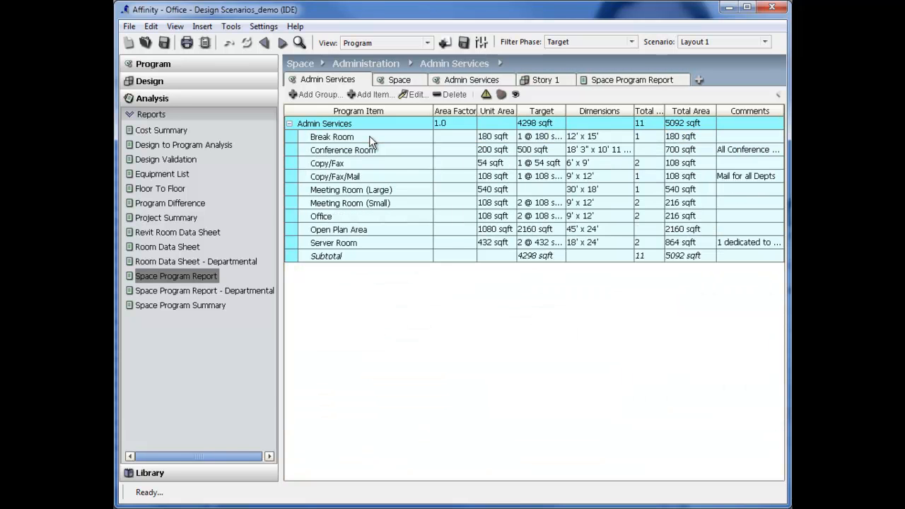
pyautogui.doubleClick(358, 137)
# Step: Place a Club Chair from the Furnishings library beside the round table in the Break Room and rotate it to face the table
pyautogui.moveTo(179, 285); pyautogui.dragTo(569, 364)
pyautogui.moveTo(583, 325); pyautogui.dragTo(576, 385)
pyautogui.moveTo(532, 324); pyautogui.dragTo(649, 319)
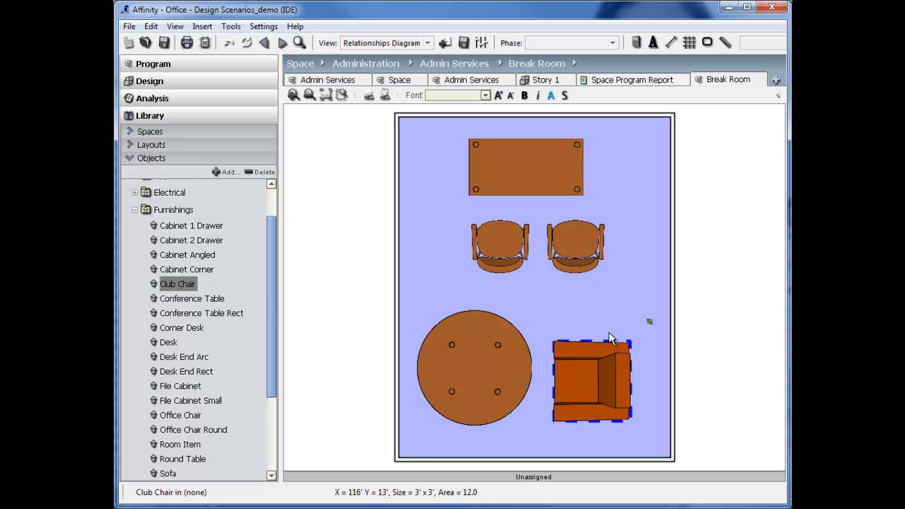
pyautogui.moveTo(566, 396); pyautogui.dragTo(563, 374)
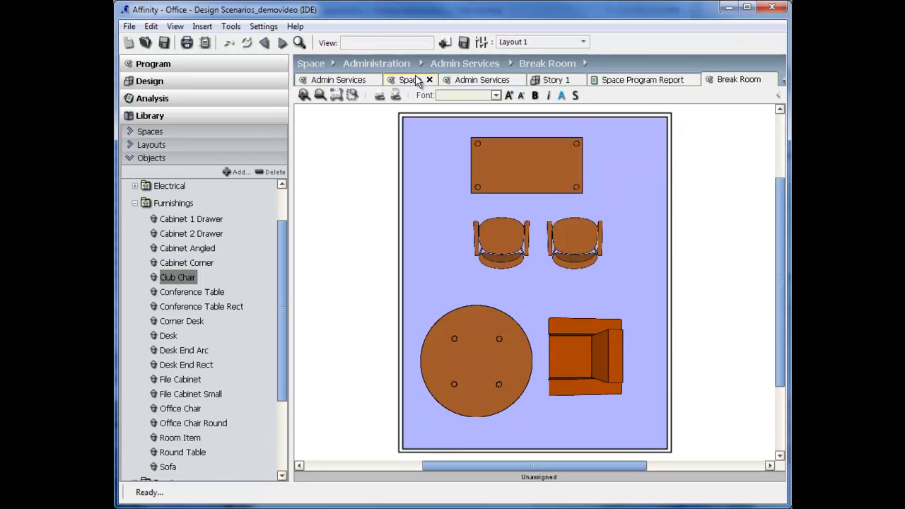
# Step: Switch the Space program from the Interiors view to the Relationships Diagram view
pyautogui.click(411, 79)
pyautogui.click(428, 44)
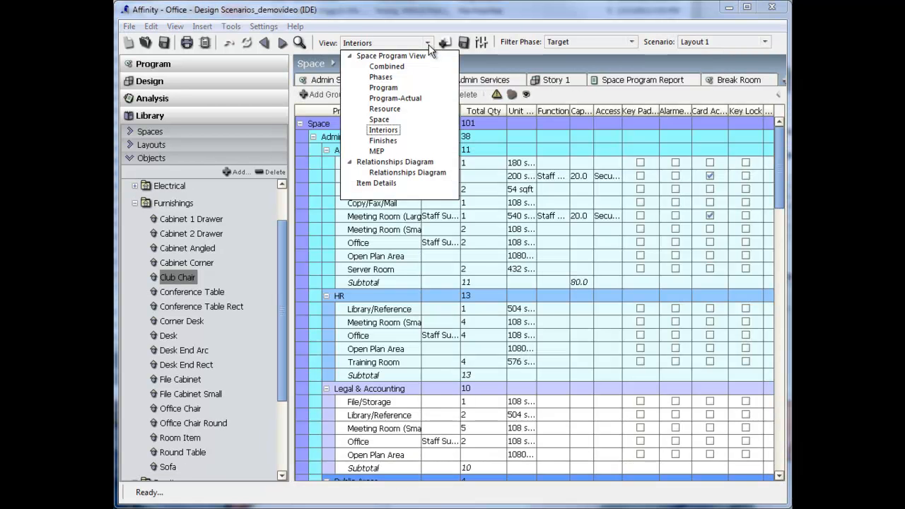
pyautogui.click(425, 170)
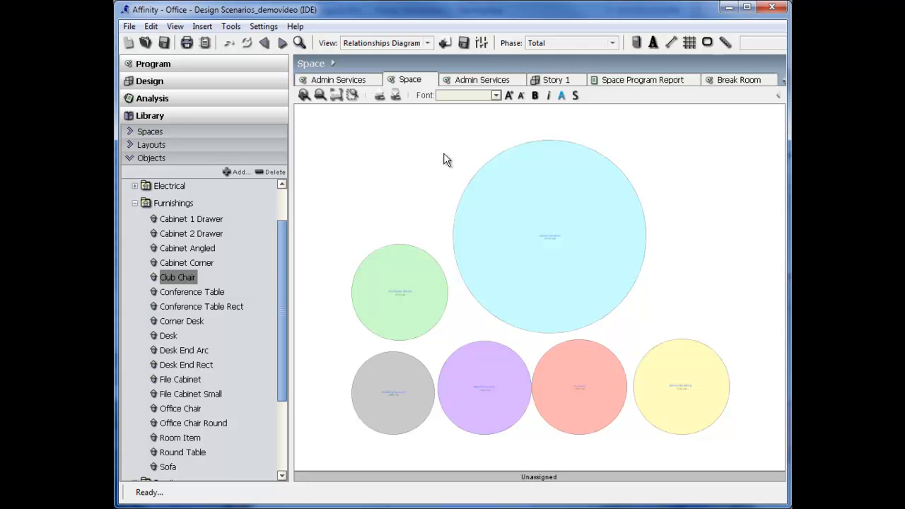
# Step: Try the Rounded Rectangle and Rectangle render modes for the relationships diagram and return the mode to Circle
pyautogui.click(482, 43)
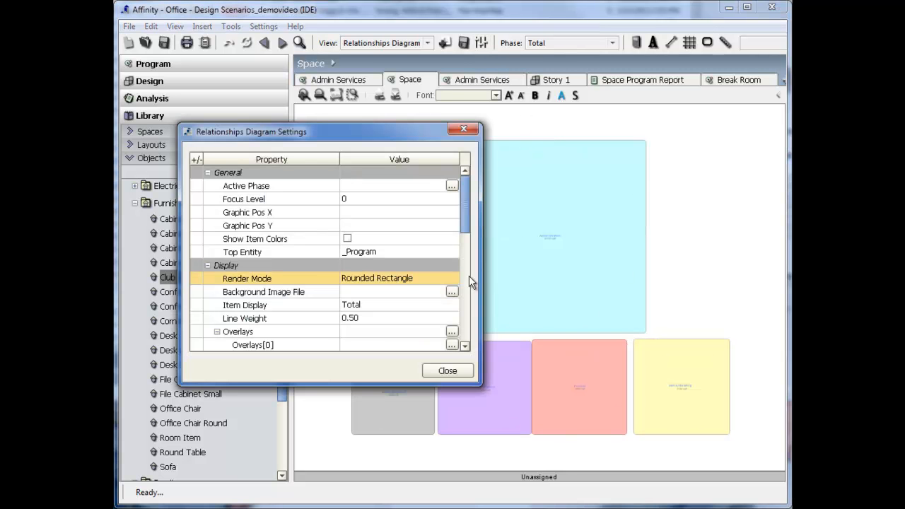
pyautogui.click(447, 280)
pyautogui.click(434, 310)
pyautogui.click(437, 277)
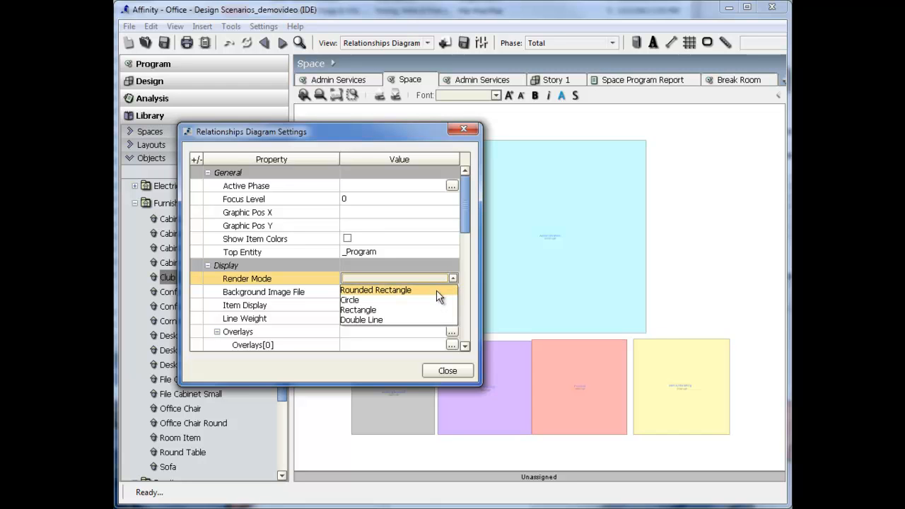
pyautogui.click(437, 290)
pyautogui.click(435, 276)
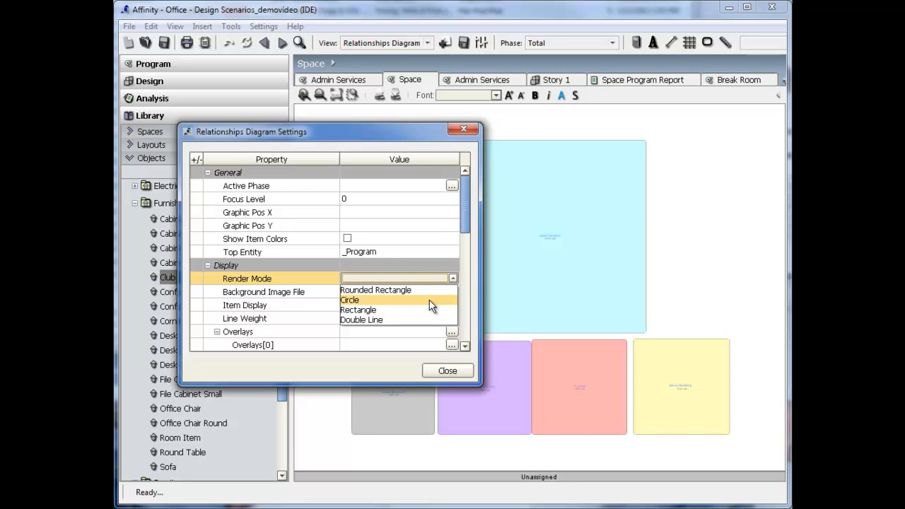
pyautogui.click(430, 301)
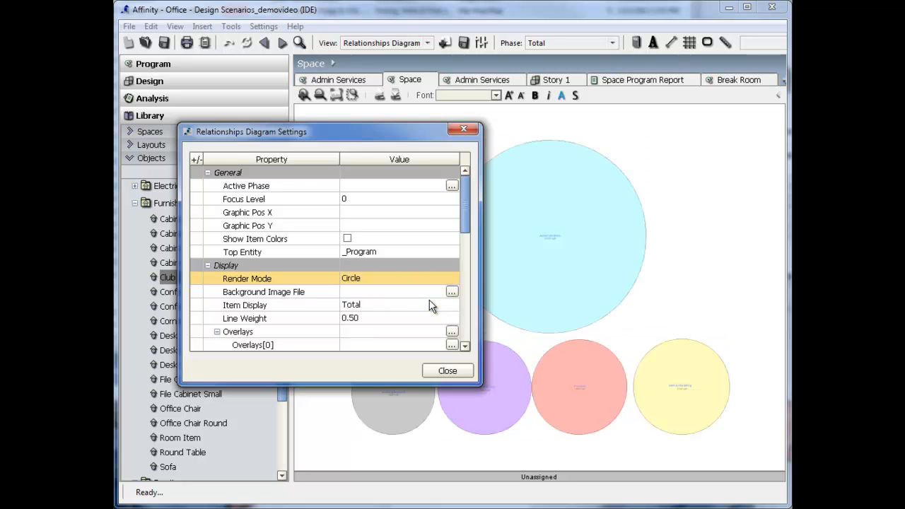
pyautogui.click(447, 370)
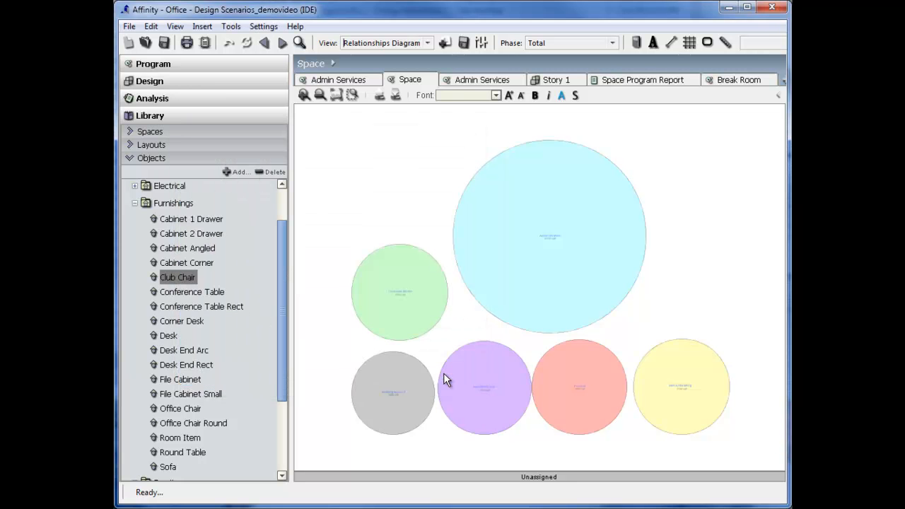
# Step: Expand the relationships diagram to show individual rooms and move the Server Room bubble clear of Meeting Room (Large)
pyautogui.click(395, 94)
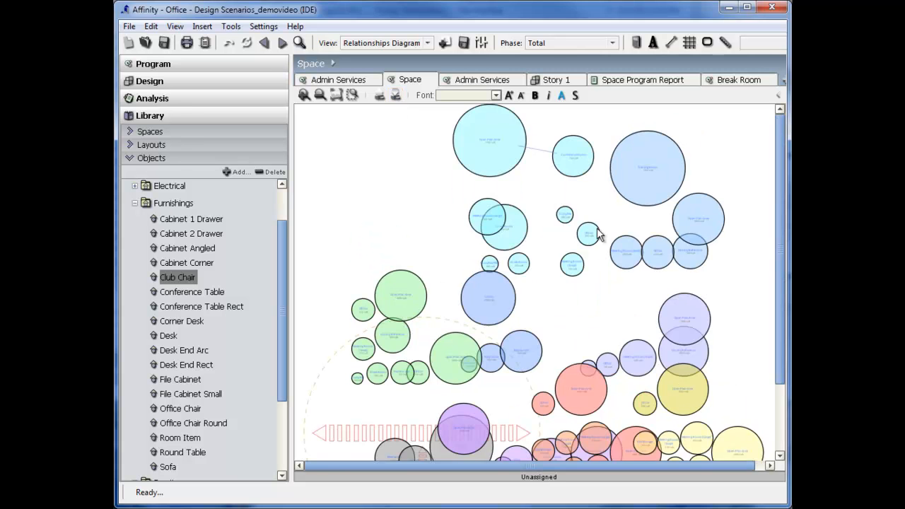
pyautogui.scroll(8, 564, 174)
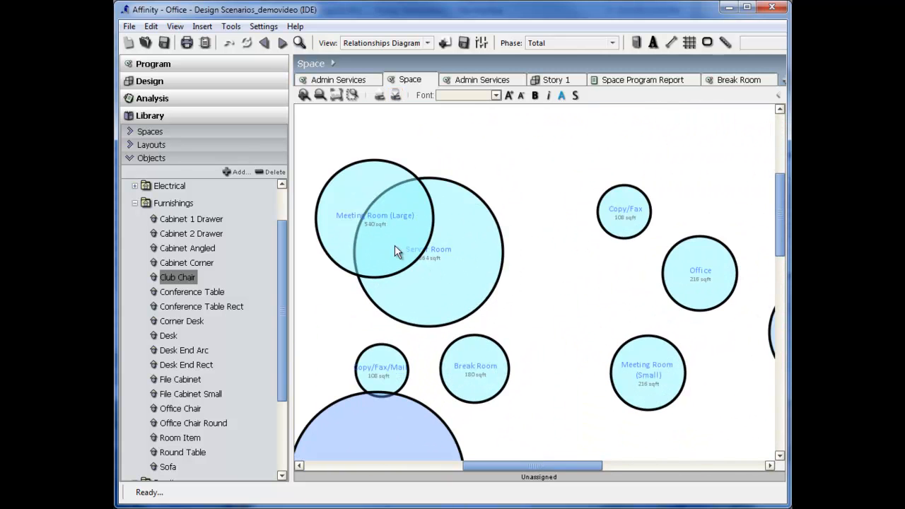
pyautogui.moveTo(388, 231); pyautogui.dragTo(481, 245)
# Step: Add a relationship between Meeting Room (Large) and the Server Room
pyautogui.rightClick(531, 263)
pyautogui.moveTo(530, 268)
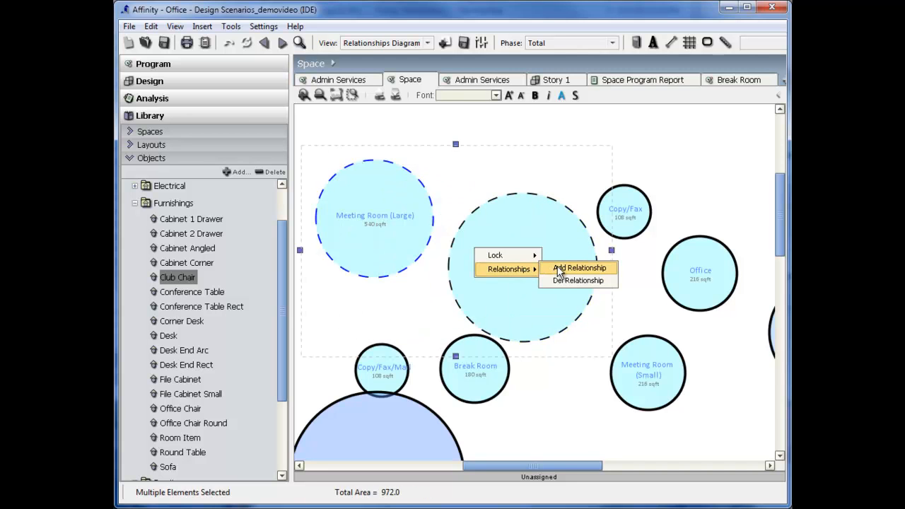
pyautogui.click(578, 268)
pyautogui.click(423, 170)
pyautogui.click(424, 380)
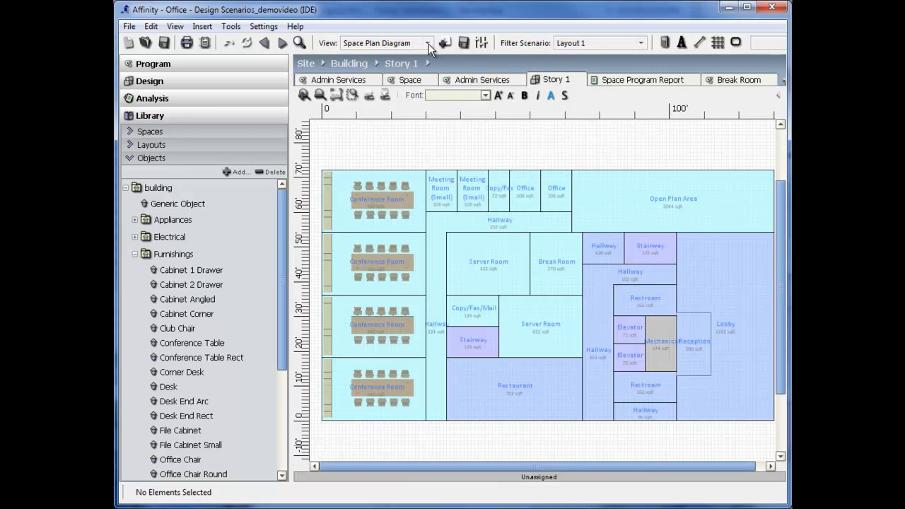
# Step: Open the Story 7 space plan from the Building in the design project tree
pyautogui.click(428, 44)
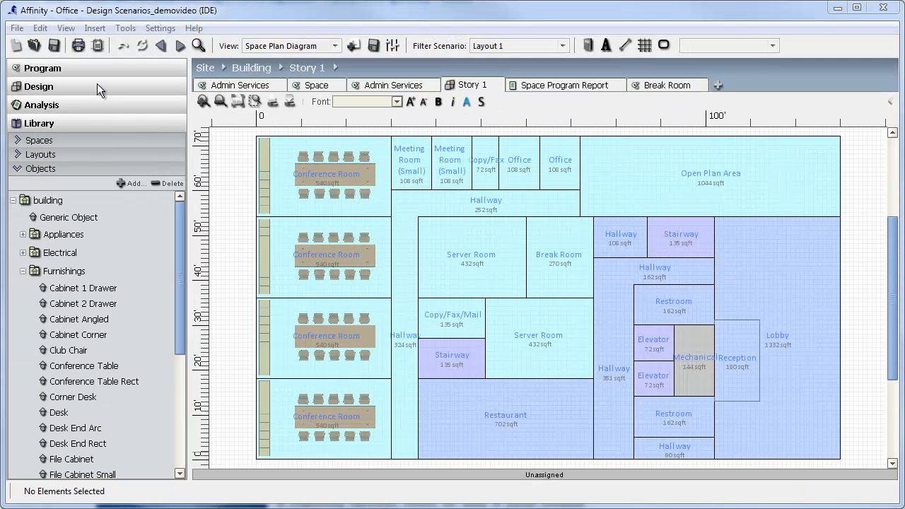
pyautogui.click(97, 84)
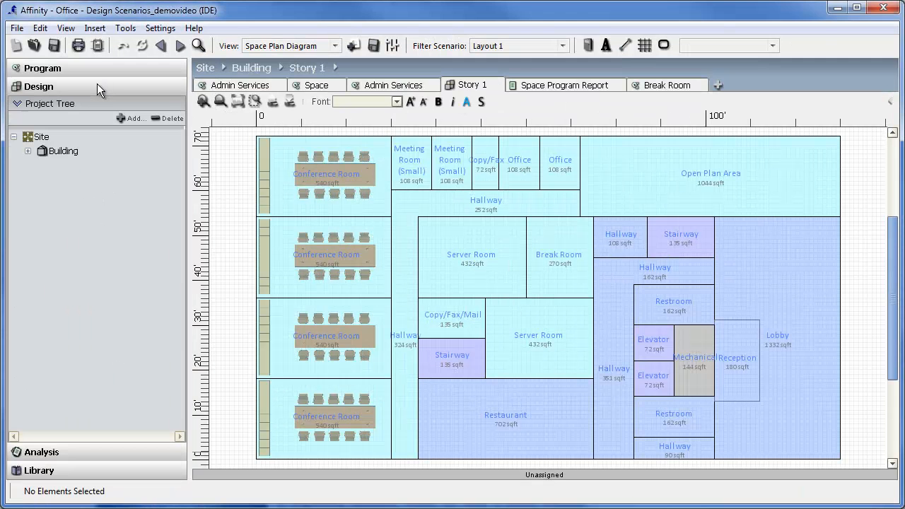
pyautogui.click(28, 151)
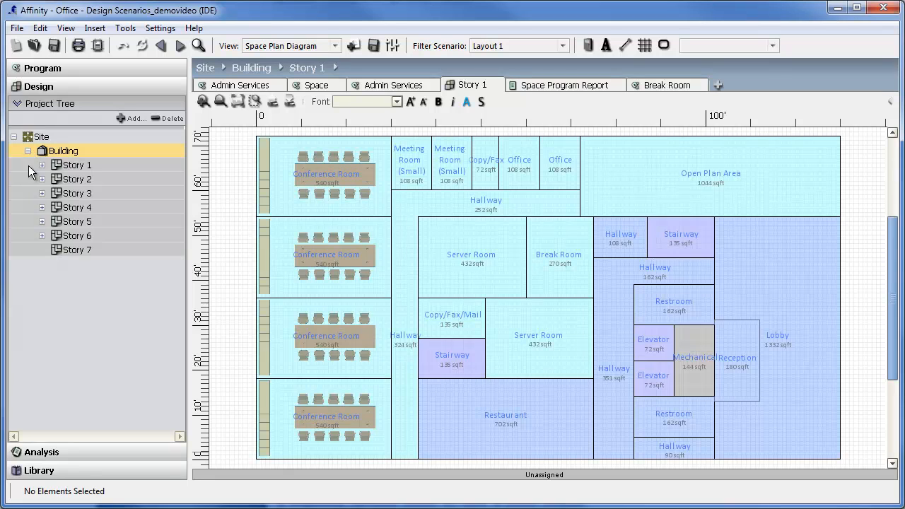
pyautogui.click(68, 249)
pyautogui.doubleClick(69, 249)
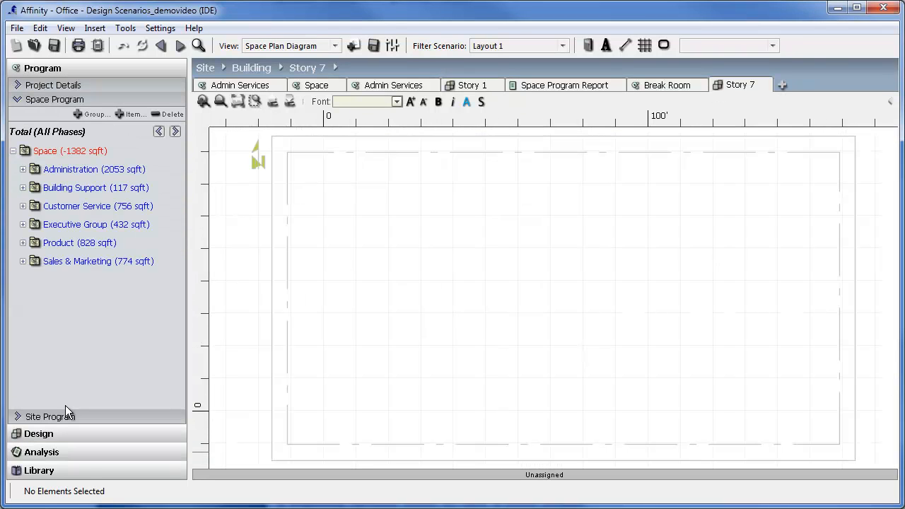
# Step: Place a Copy/Fax room and a Meeting Room (Large) from Admin Services on Story 7, positioning the meeting room against the Copy/Fax room's right edge
pyautogui.click(22, 169)
pyautogui.click(33, 187)
pyautogui.moveTo(94, 237); pyautogui.dragTo(365, 221)
pyautogui.moveTo(88, 276); pyautogui.dragTo(389, 255)
pyautogui.moveTo(418, 210)
pyautogui.mouseDown()
pyautogui.moveTo(431, 204)
pyautogui.moveTo(452, 222)
pyautogui.moveTo(432, 221)
pyautogui.mouseUp()
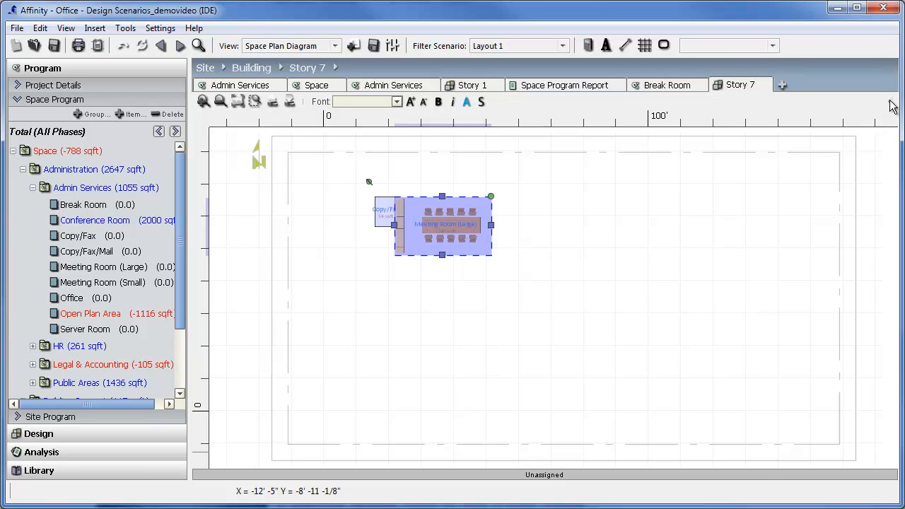
# Step: Show the details of Meeting Room (Large), widen the details area, and check the room's properties and requirements
pyautogui.click(891, 106)
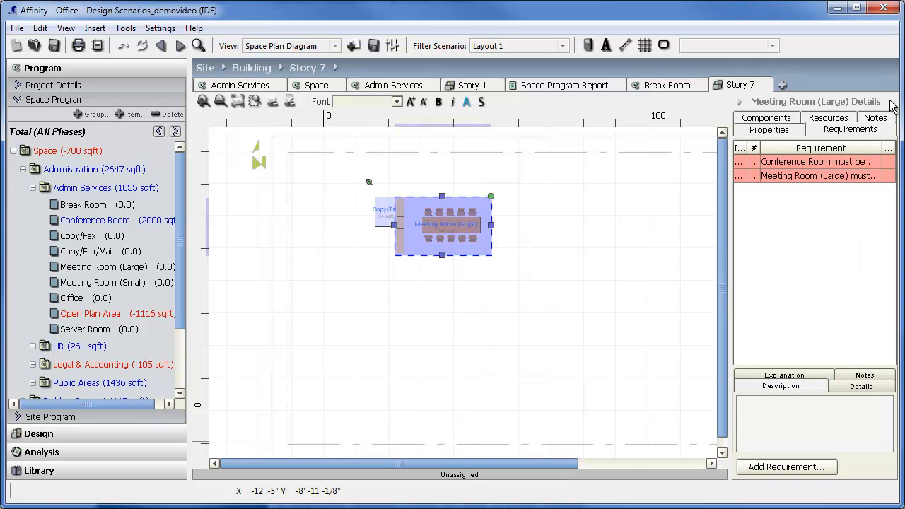
pyautogui.click(758, 131)
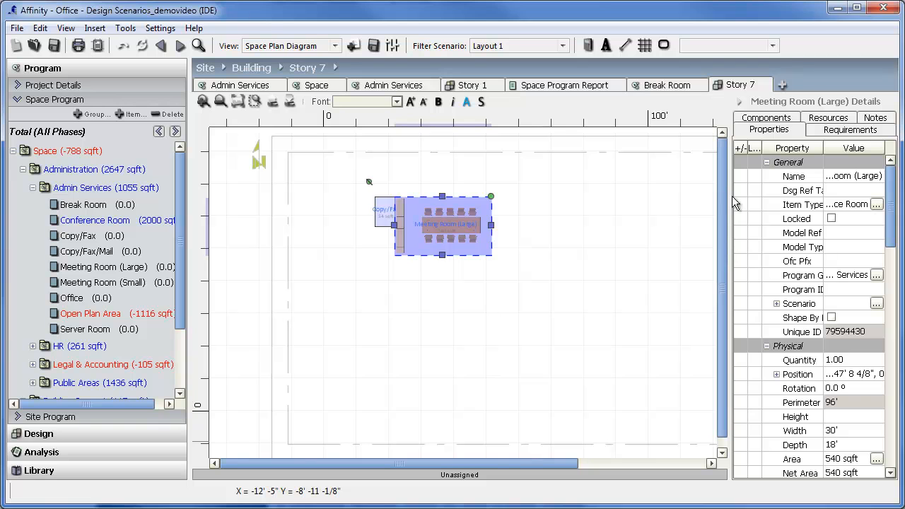
pyautogui.moveTo(731, 196); pyautogui.dragTo(683, 197)
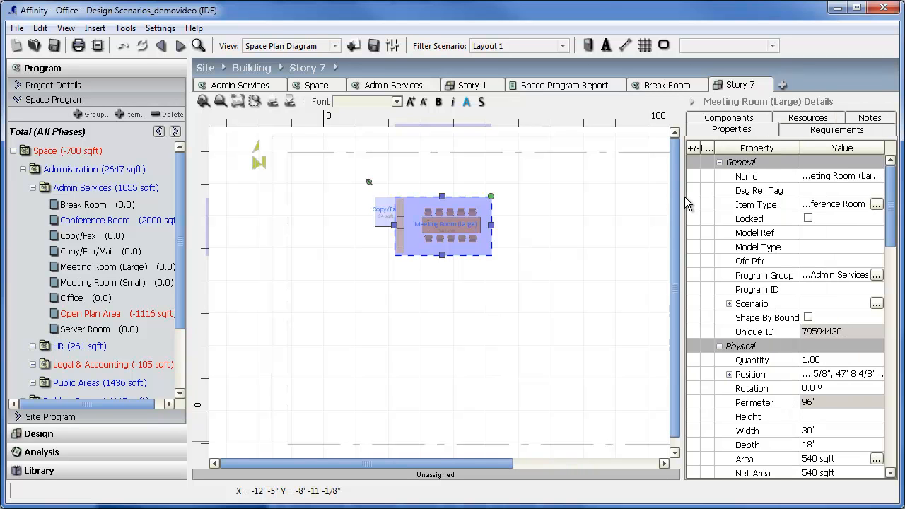
pyautogui.click(837, 132)
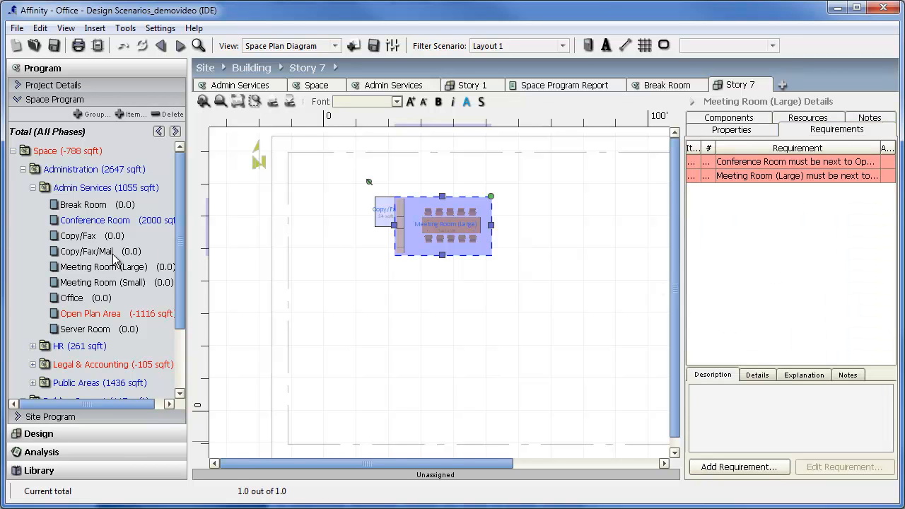
# Step: Place an Open Plan Area from Admin Services directly below Copy/Fax on Story 7 and send it behind Meeting Room (Large)
pyautogui.moveTo(96, 314); pyautogui.dragTo(474, 326)
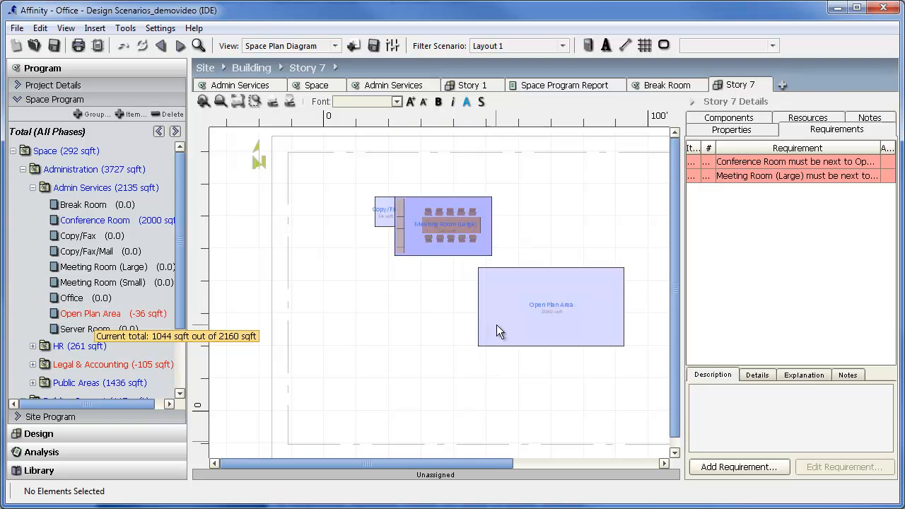
pyautogui.moveTo(519, 304); pyautogui.dragTo(419, 262)
pyautogui.rightClick(506, 286)
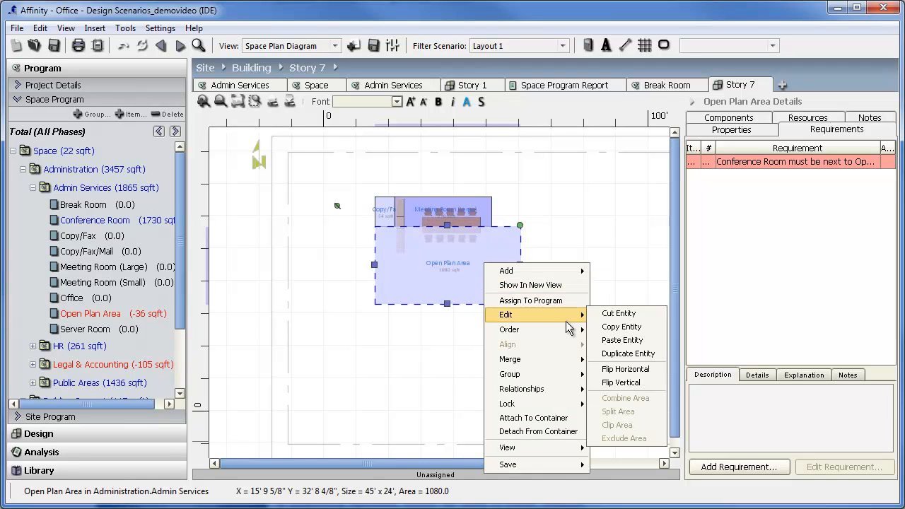
pyautogui.moveTo(576, 330)
pyautogui.click(632, 344)
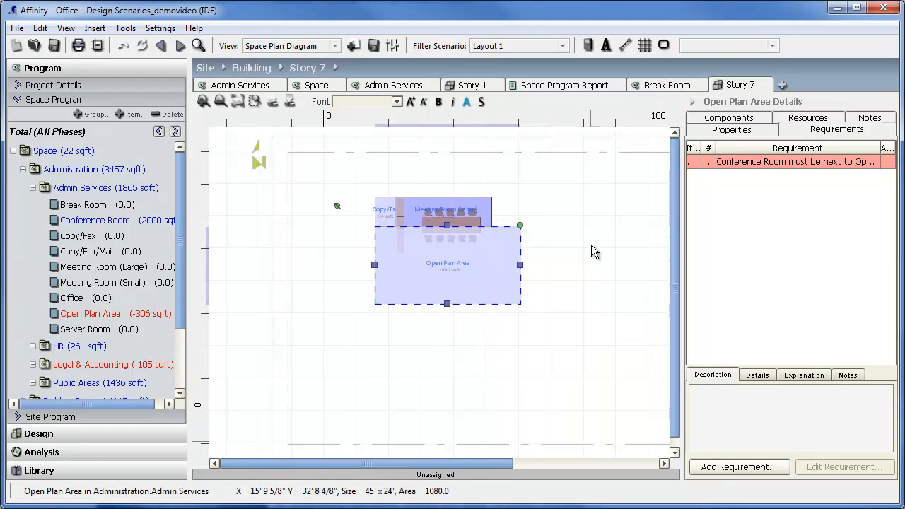
pyautogui.click(592, 239)
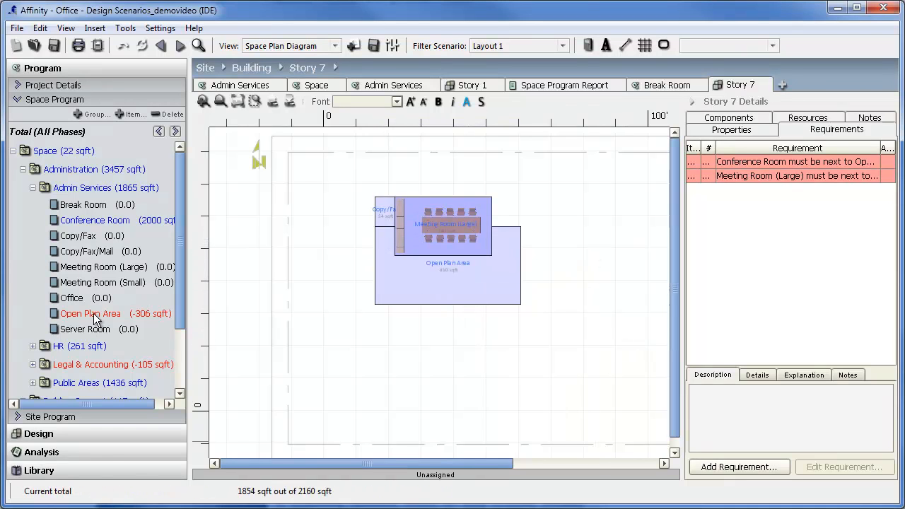
# Step: Place a second Admin Services Open Plan Area against the lower edge of the first and reshape it into a shallower, wider rectangle
pyautogui.moveTo(106, 315); pyautogui.dragTo(417, 382)
pyautogui.moveTo(496, 352); pyautogui.dragTo(450, 343)
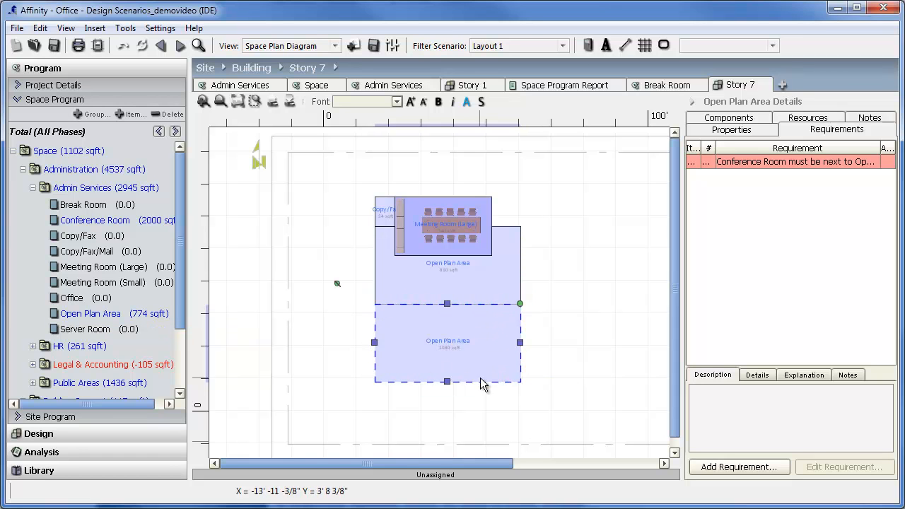
pyautogui.moveTo(447, 380); pyautogui.dragTo(446, 355)
pyautogui.moveTo(437, 325); pyautogui.dragTo(436, 325)
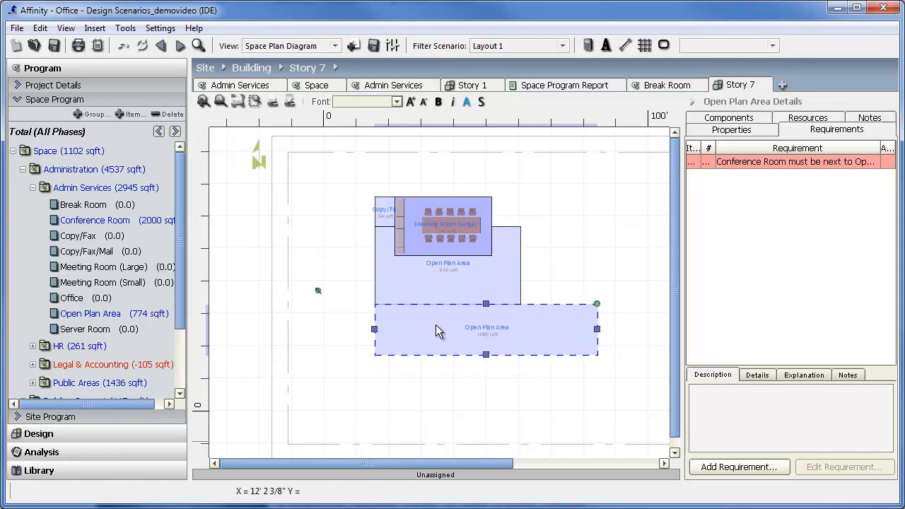
# Step: Bow the right edge of the upper Open Plan Area outward into a curve
pyautogui.click(479, 275)
pyautogui.moveTo(523, 266); pyautogui.dragTo(560, 269)
# Step: Set the lower Open Plan Area's depth to 16' and its width to 75'
pyautogui.click(577, 345)
pyautogui.click(732, 130)
pyautogui.click(826, 278)
pyautogui.write("16'")
pyautogui.click(826, 264)
pyautogui.write('75')
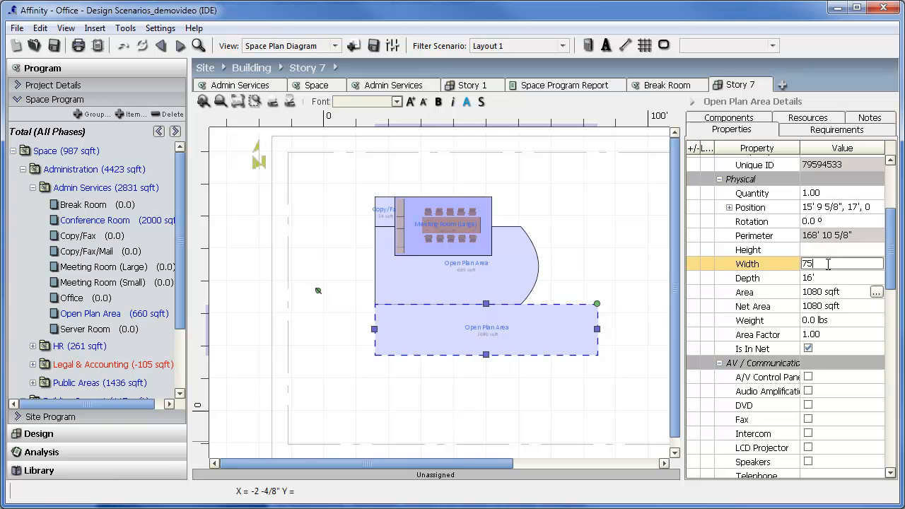
pyautogui.write("'")
pyautogui.press('Return')
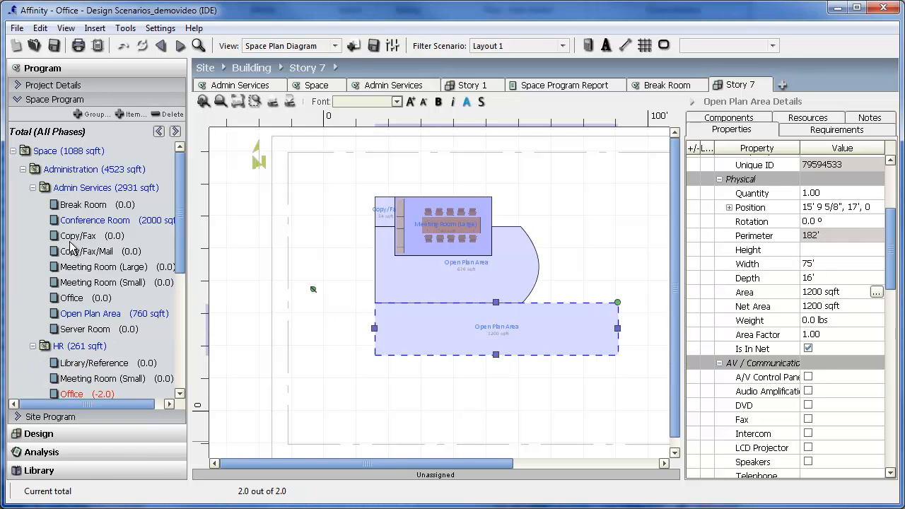
# Step: Compare the current and target totals of the Admin Services Open Plan Area and the HR office, open plan and small meeting room items
pyautogui.moveTo(181, 185); pyautogui.dragTo(180, 221)
pyautogui.click(147, 241)
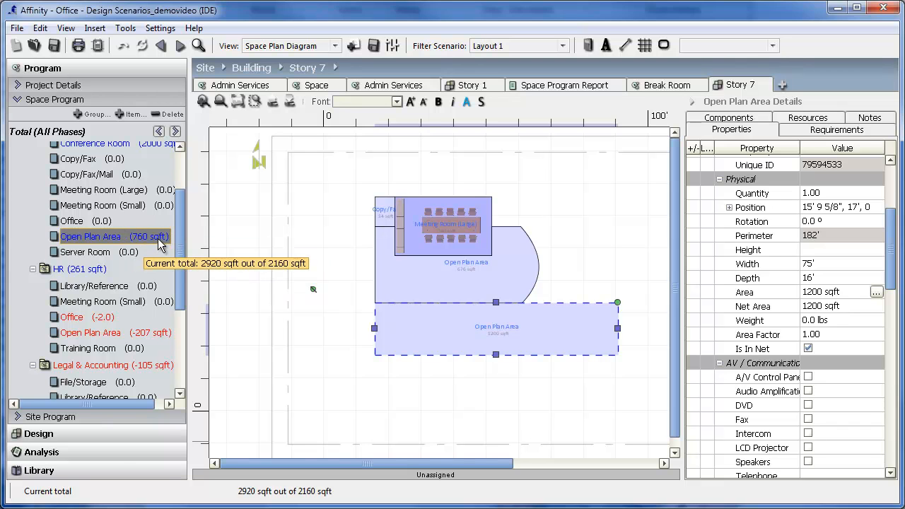
pyautogui.moveTo(179, 242); pyautogui.dragTo(178, 280)
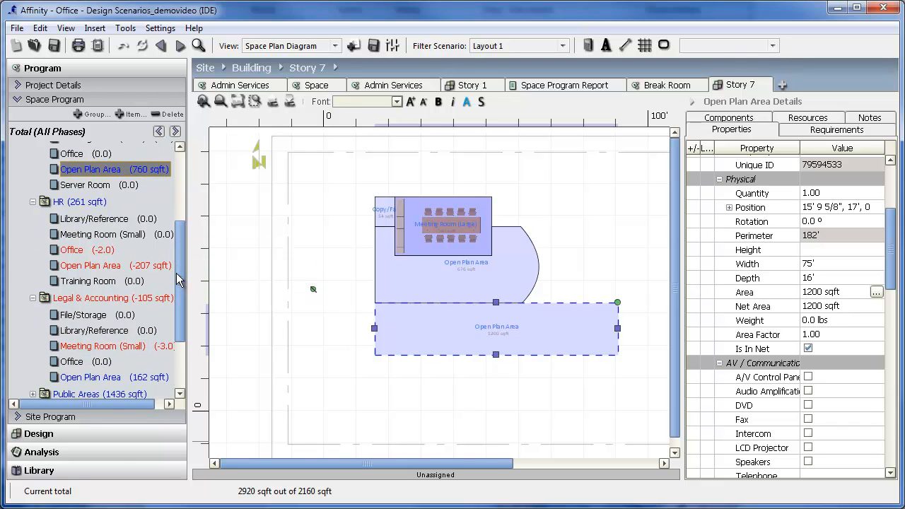
pyautogui.click(107, 252)
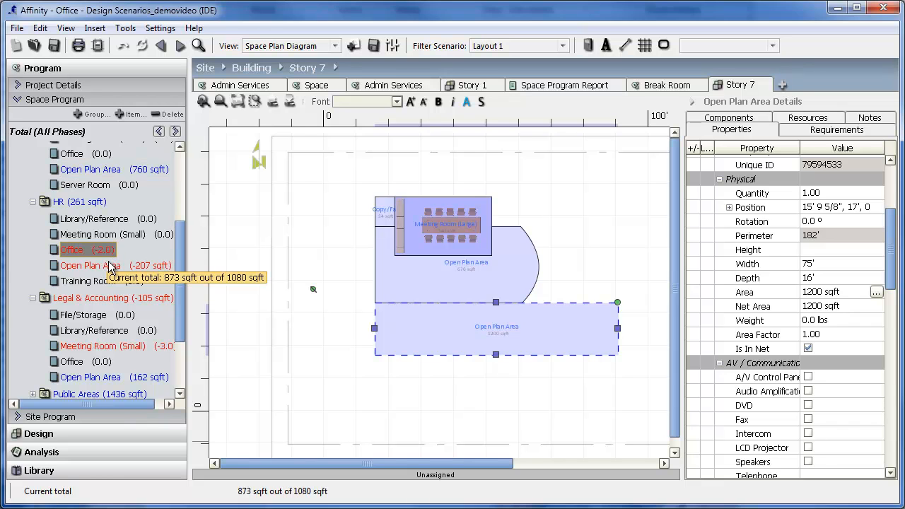
pyautogui.click(110, 269)
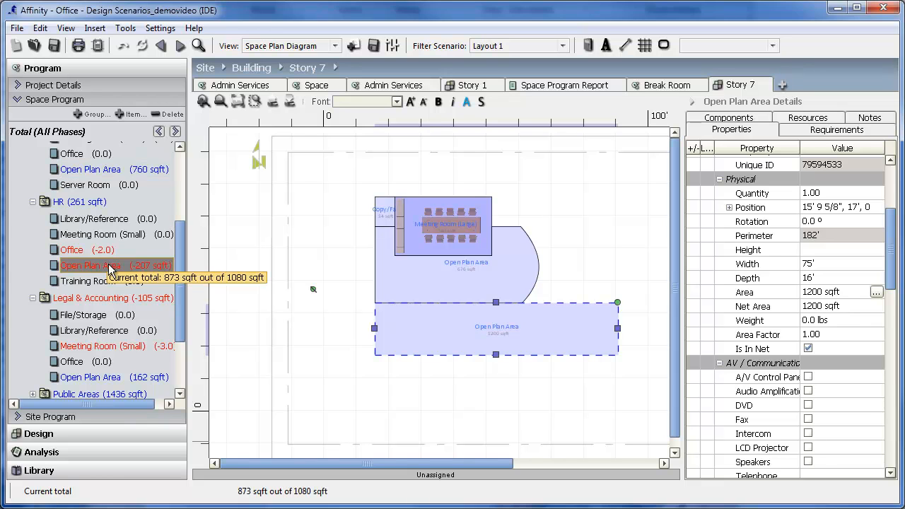
pyautogui.click(103, 251)
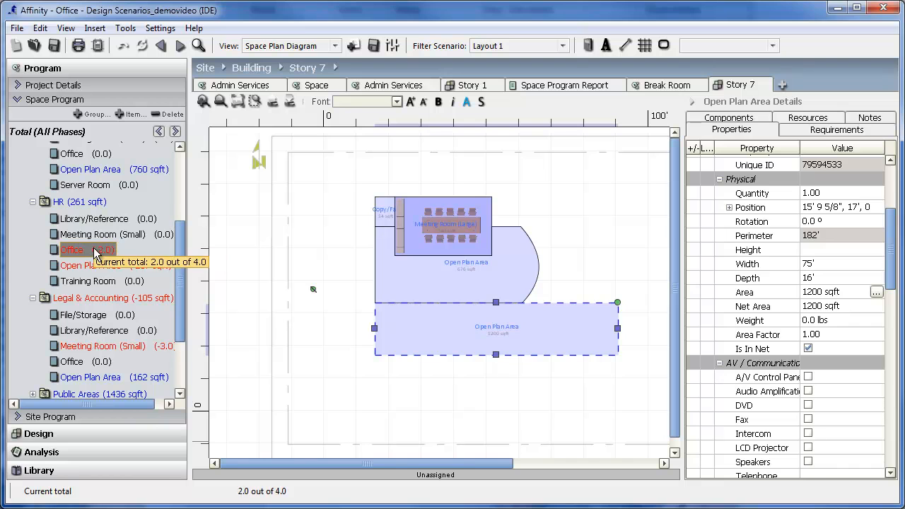
pyautogui.click(136, 235)
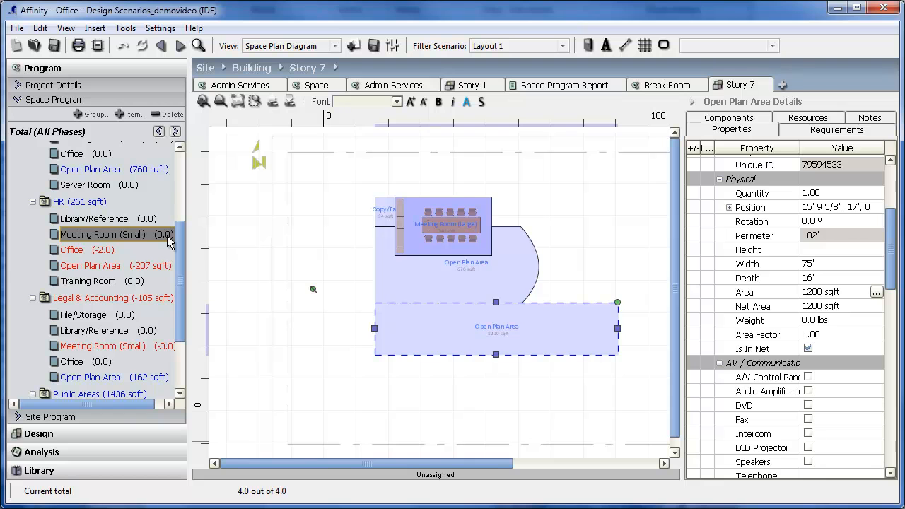
# Step: Place two HR Office rooms side by side in the free space below the Open Plan Areas on Story 7
pyautogui.click(105, 249)
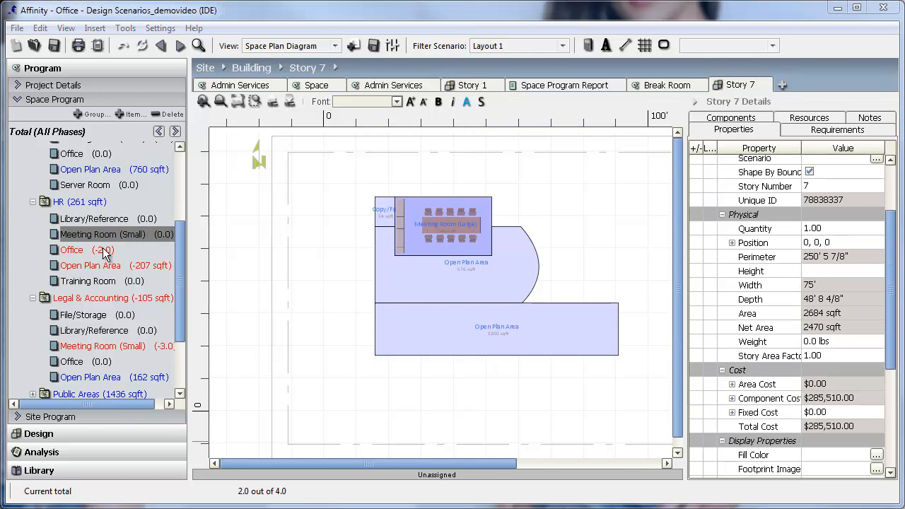
pyautogui.moveTo(322, 410); pyautogui.dragTo(322, 411)
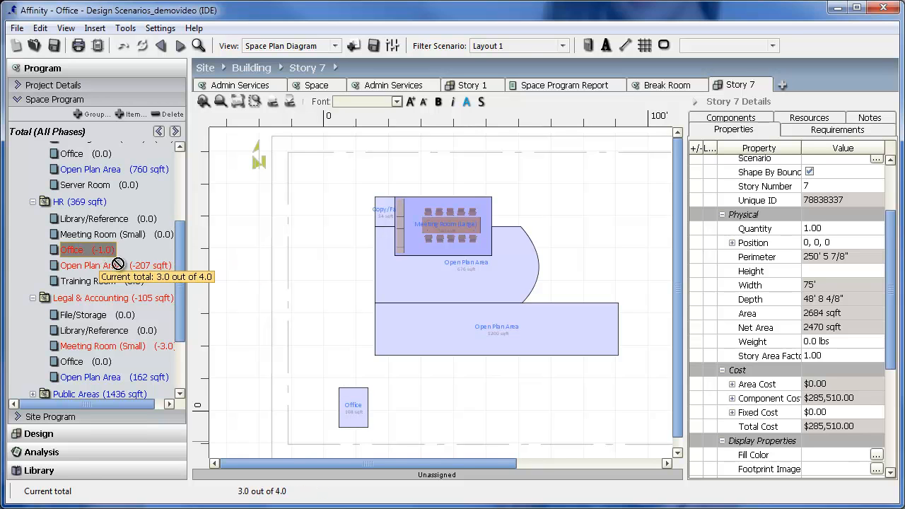
pyautogui.click(414, 409)
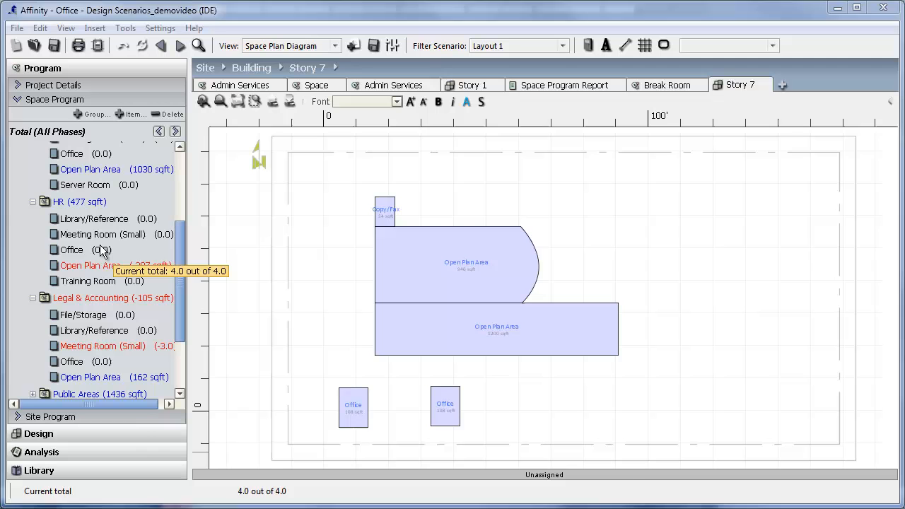
pyautogui.click(107, 249)
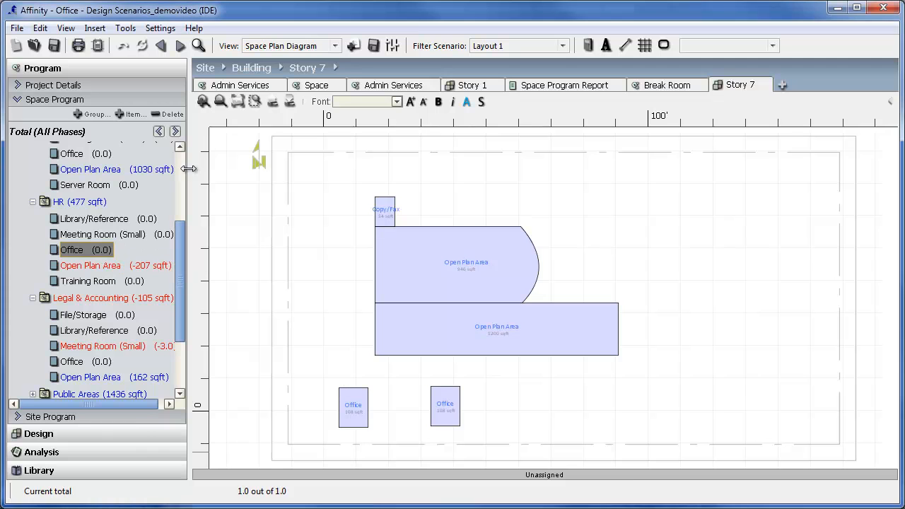
# Step: In the Space program table, highlight the items that differ from their targets and show the individual rooms placed in the design
pyautogui.click(320, 85)
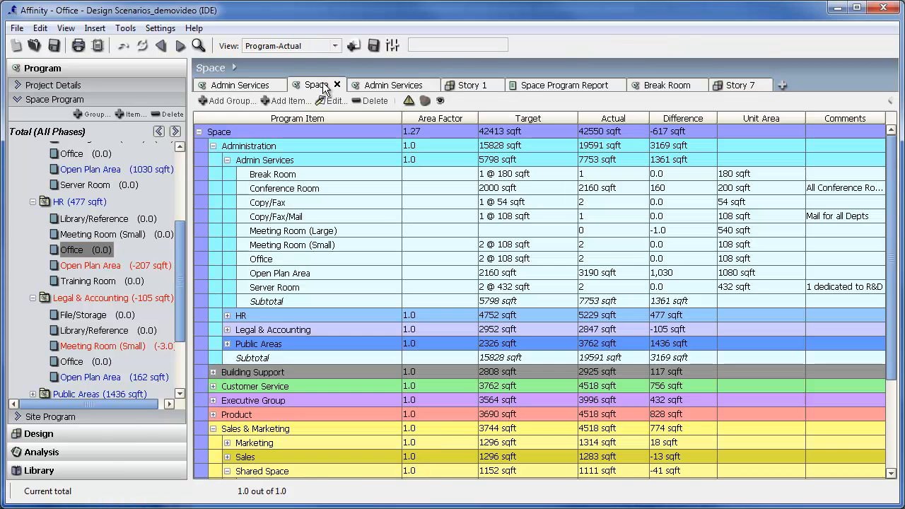
pyautogui.click(406, 101)
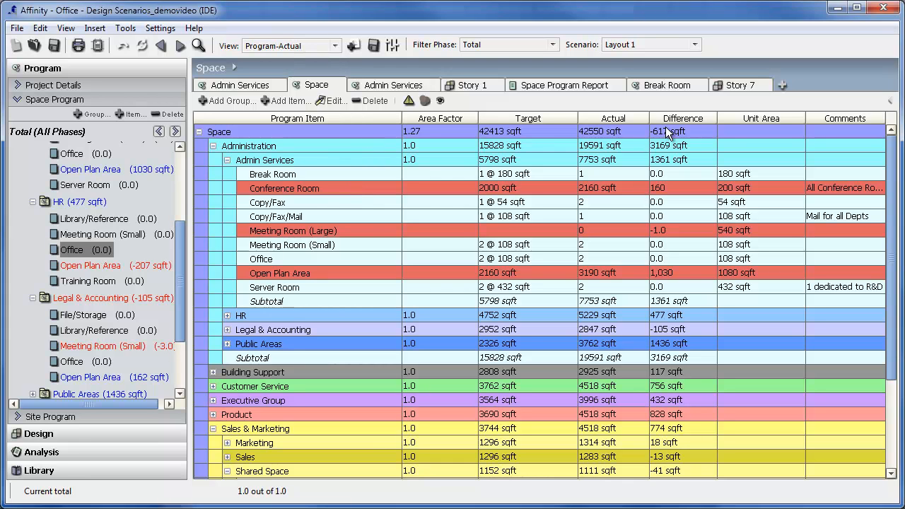
pyautogui.click(439, 100)
# Step: Expand Conference Room and Meeting Room (Small) under Admin Services and review the individual rooms counted for each
pyautogui.click(241, 199)
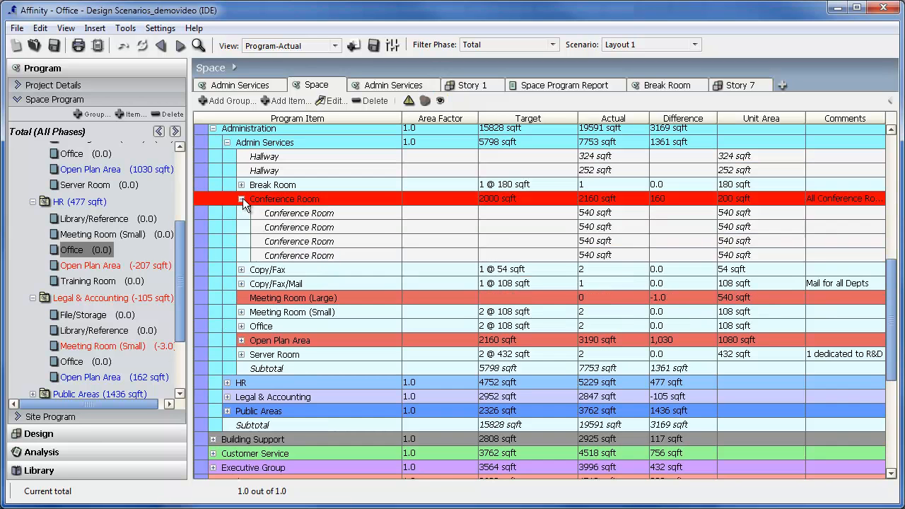
pyautogui.click(373, 233)
pyautogui.click(374, 239)
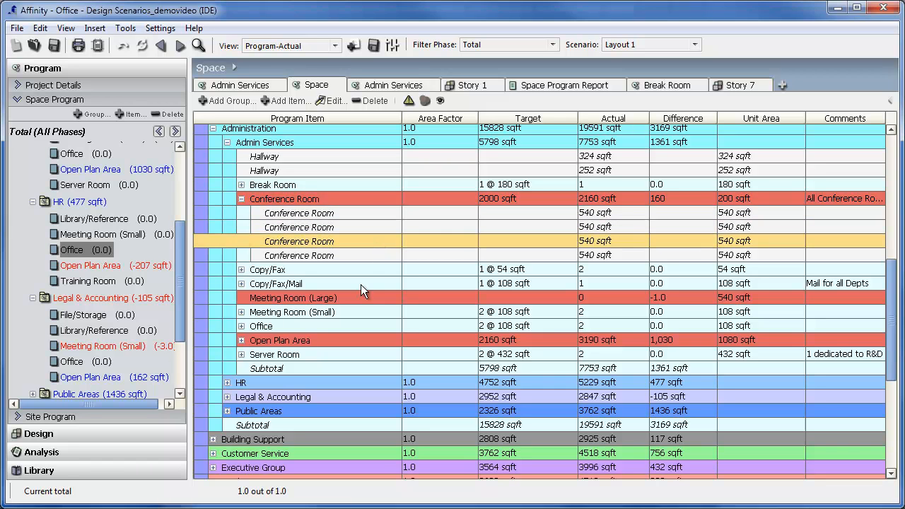
pyautogui.click(241, 312)
pyautogui.click(350, 327)
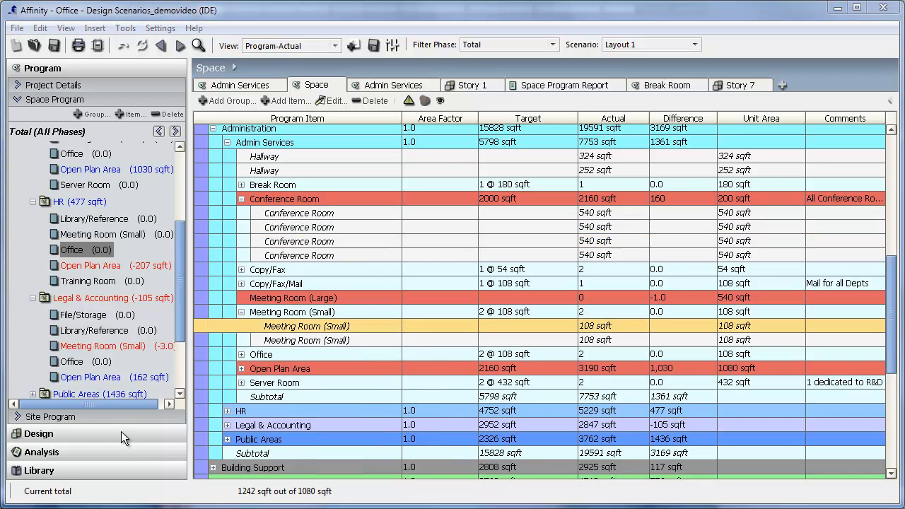
# Step: Open the Building from the design project tree and examine its stories as a Stacking Diagram
pyautogui.click(123, 433)
pyautogui.click(67, 151)
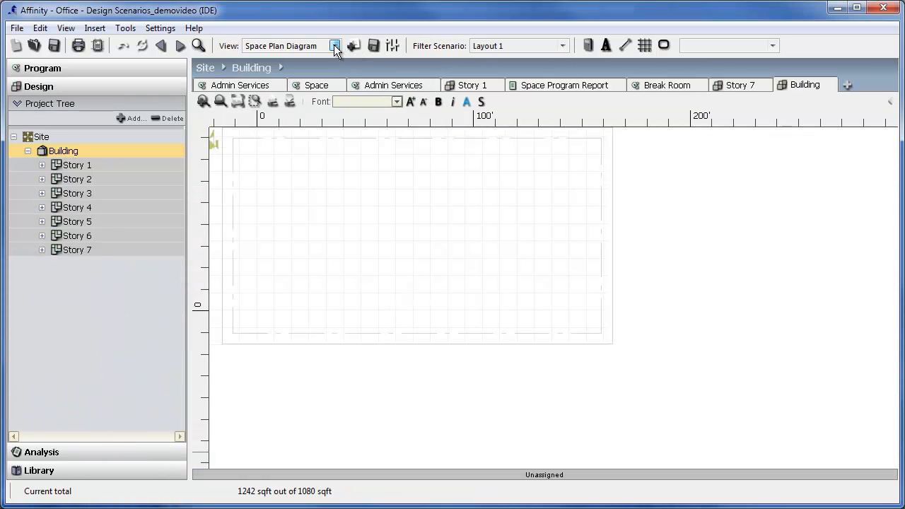
pyautogui.click(333, 45)
pyautogui.click(313, 114)
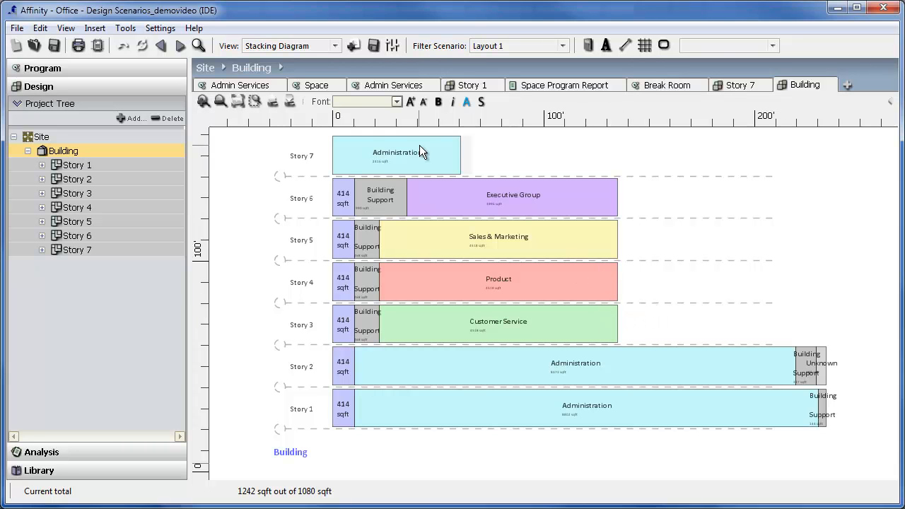
pyautogui.moveTo(419, 145); pyautogui.dragTo(501, 146)
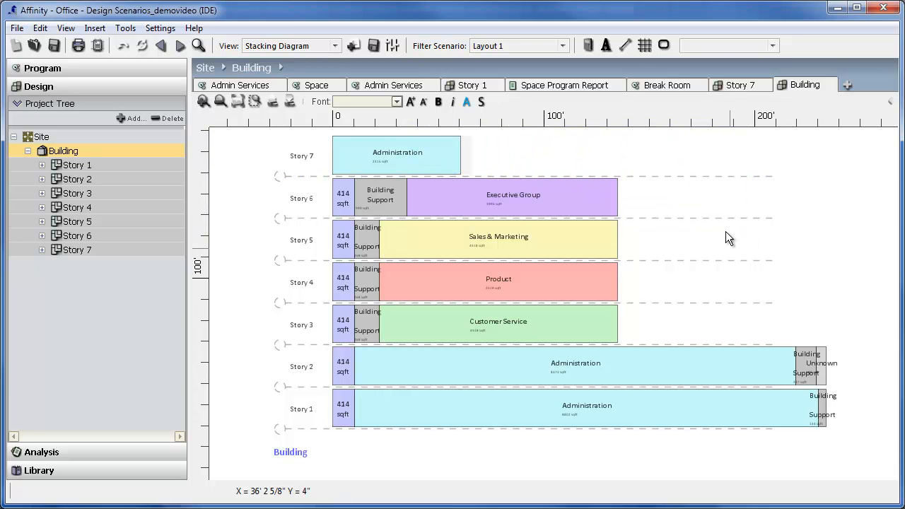
pyautogui.scroll(-2, 623, 196)
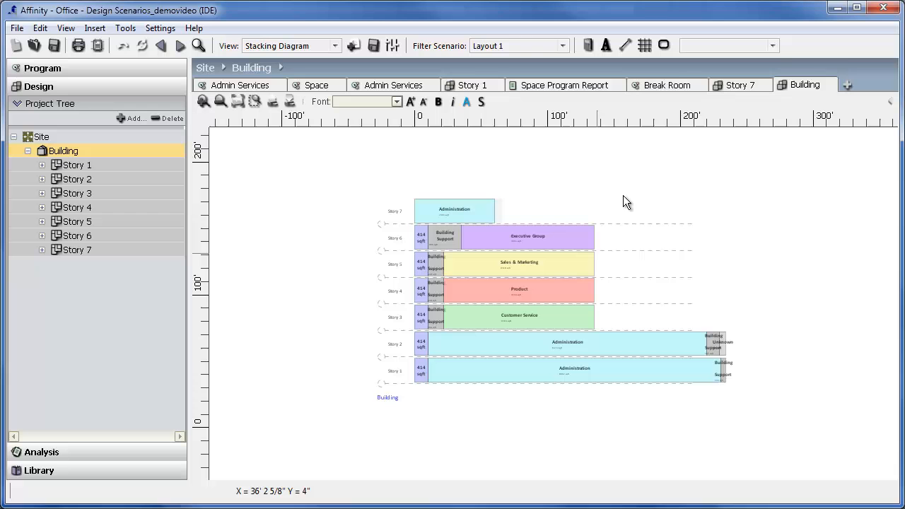
# Step: Show the Building as a Space Plan 3D model
pyautogui.click(567, 262)
pyautogui.moveTo(541, 267); pyautogui.dragTo(508, 189)
pyautogui.scroll(2, 429, 183)
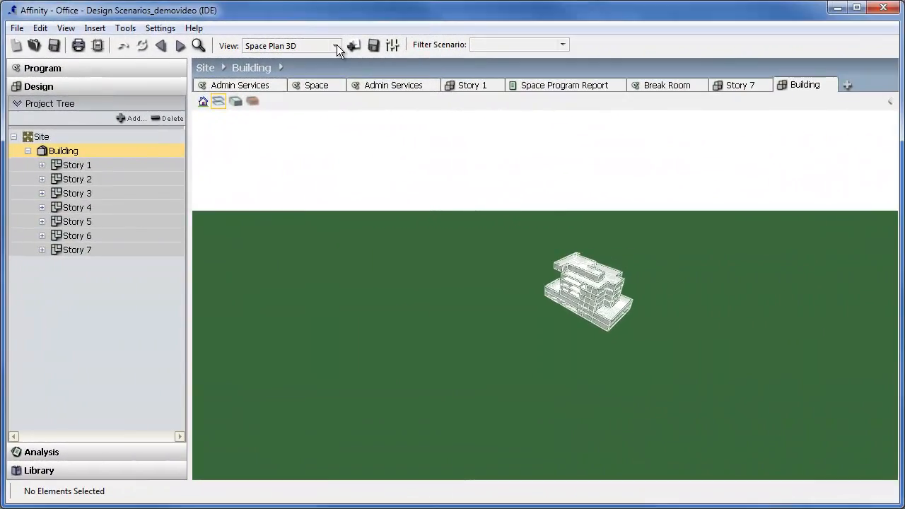
pyautogui.click(497, 43)
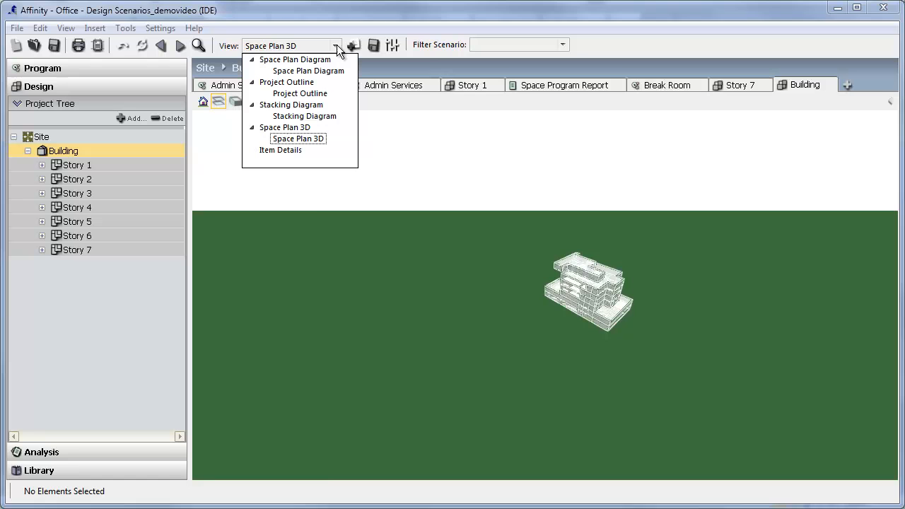
pyautogui.click(312, 141)
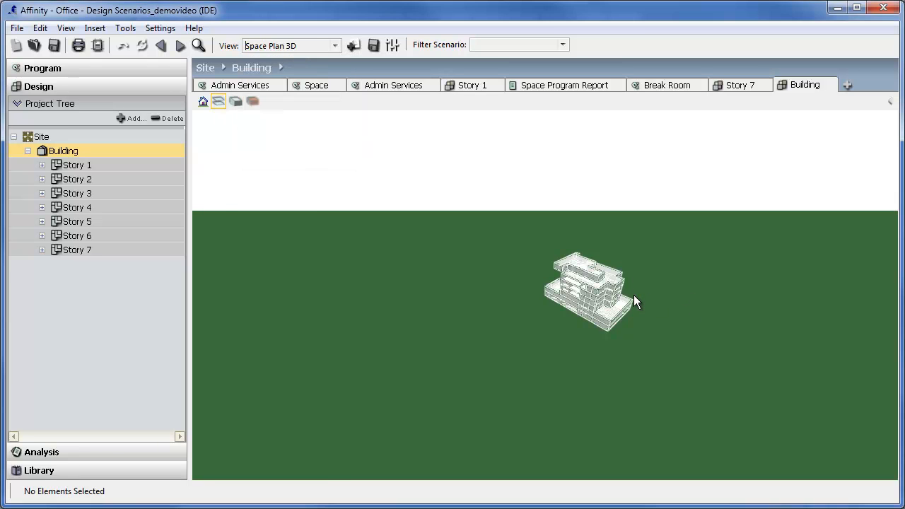
pyautogui.scroll(2, 633, 299)
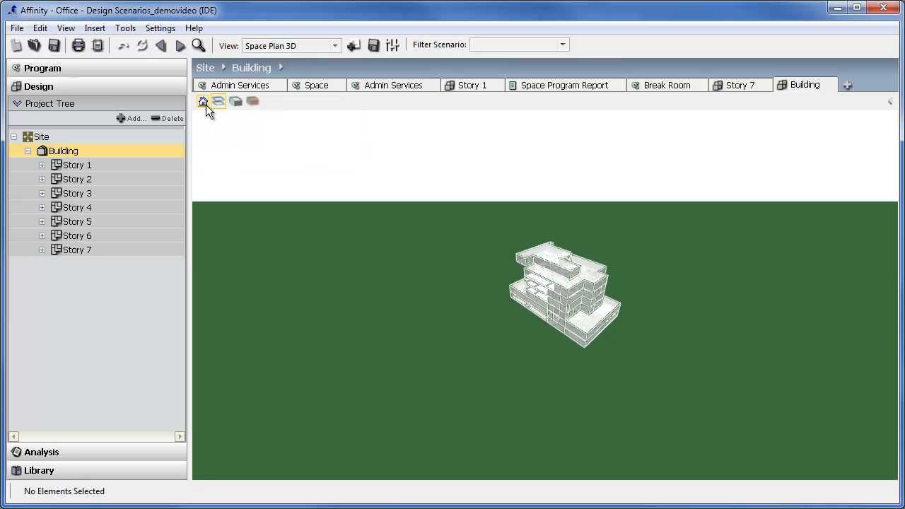
# Step: Change the 3D model's display to coloured room volumes and select individual rooms, including Security, to view their properties
pyautogui.click(236, 101)
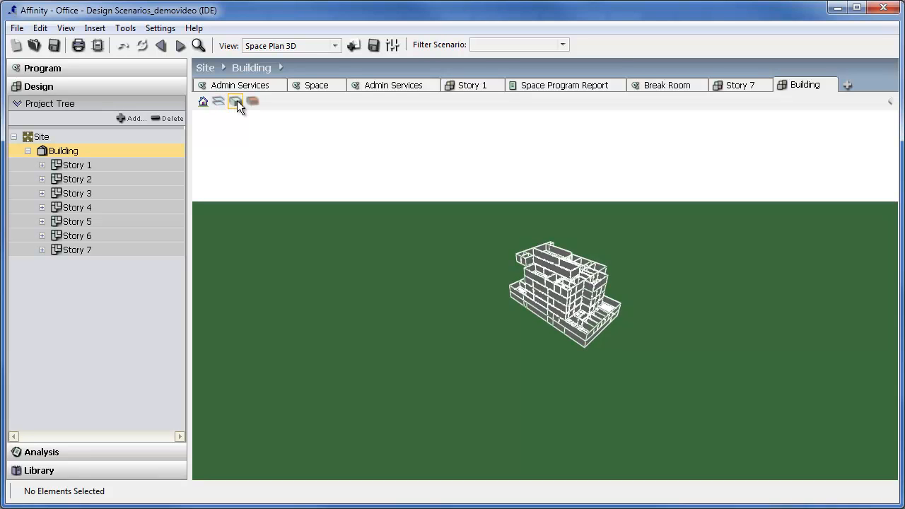
pyautogui.click(254, 101)
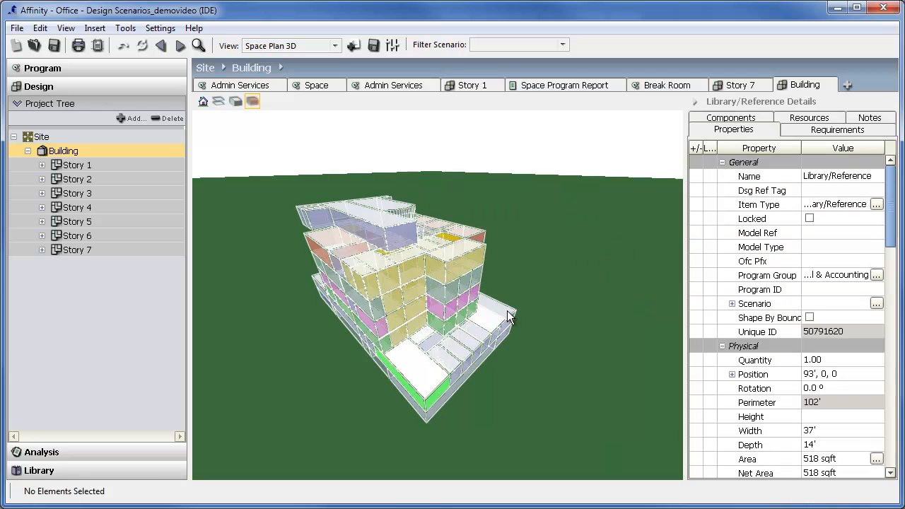
pyautogui.click(507, 311)
pyautogui.click(456, 259)
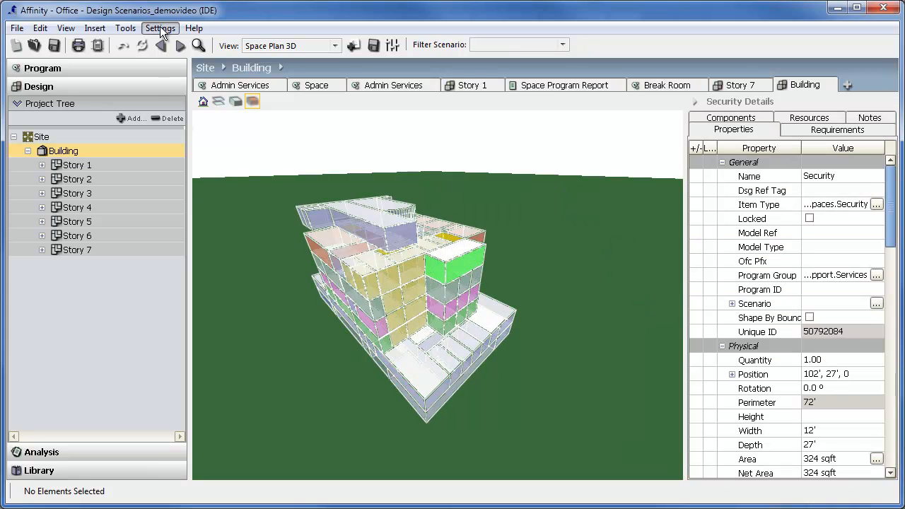
# Step: Inspect the advanced renderer option in the user preferences and close the dialog without changing anything
pyautogui.click(159, 28)
pyautogui.click(181, 96)
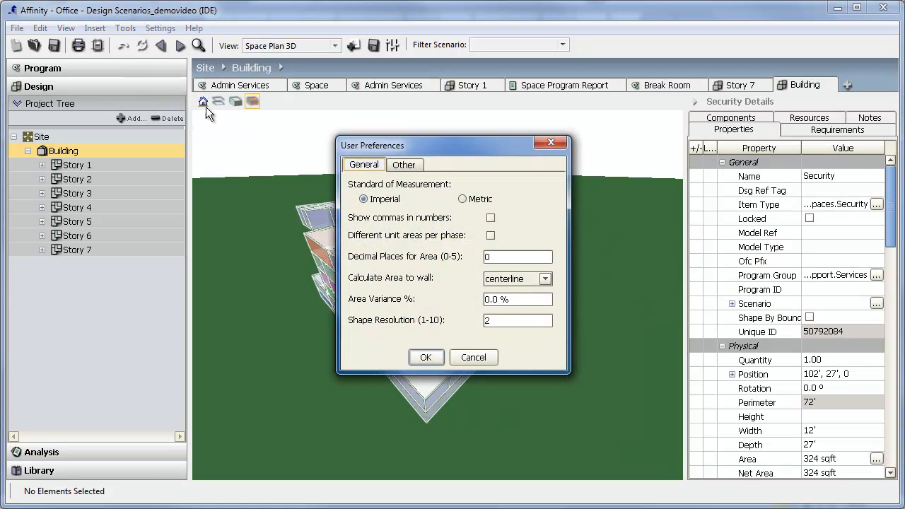
pyautogui.click(411, 165)
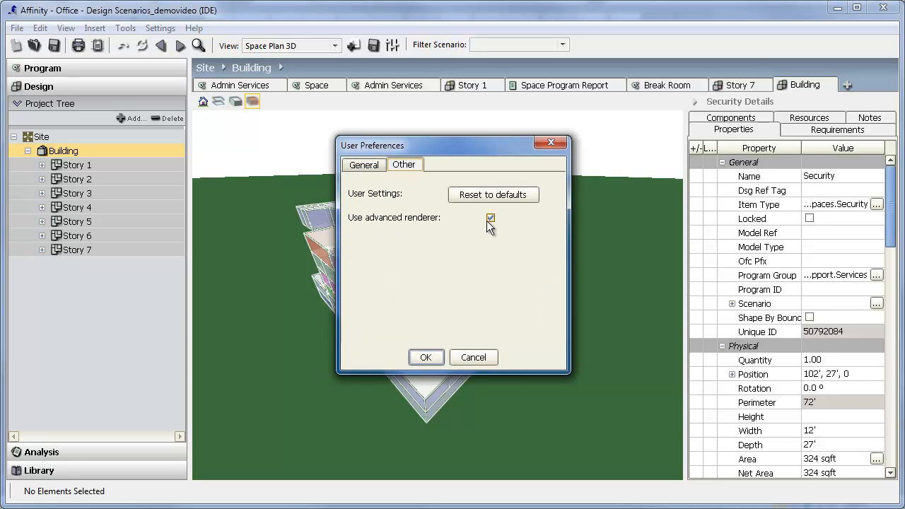
pyautogui.click(467, 356)
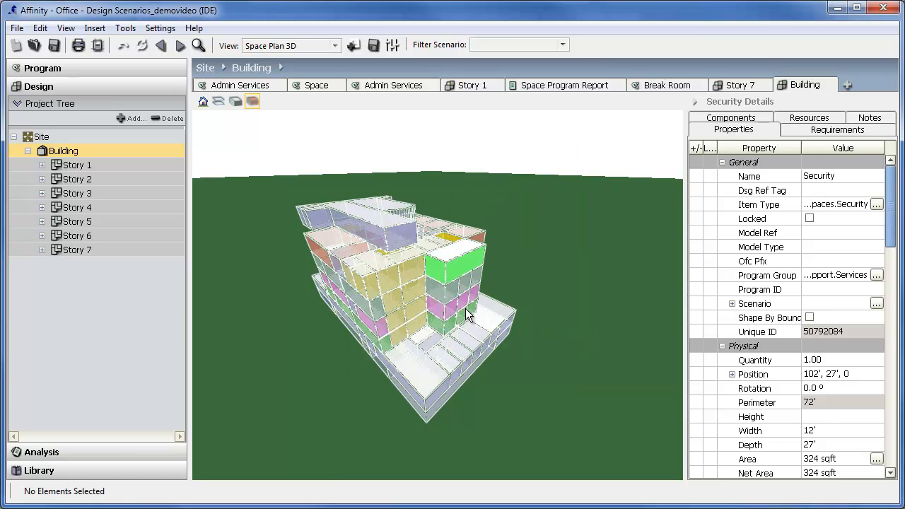
pyautogui.click(126, 28)
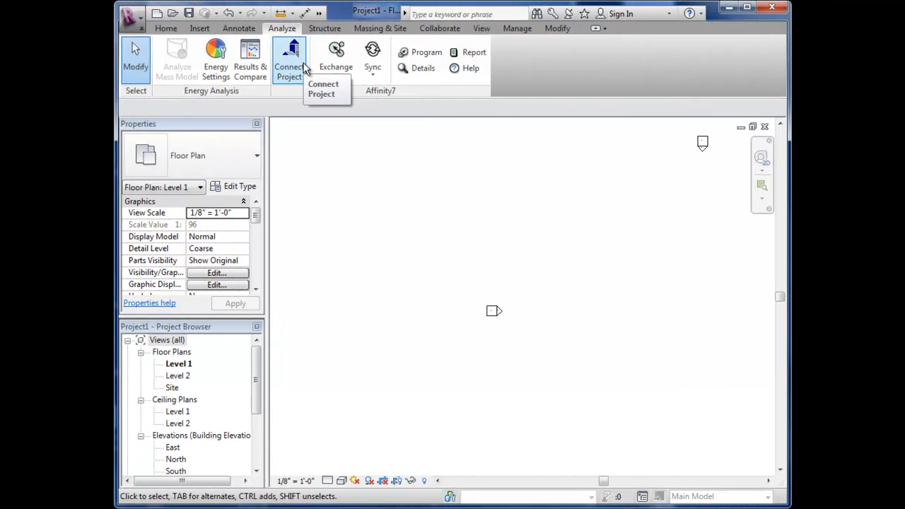
# Step: In Revit, connect the open project to the Affinity file Office - Design Scenarios_demovideo on the Desktop
pyautogui.click(304, 69)
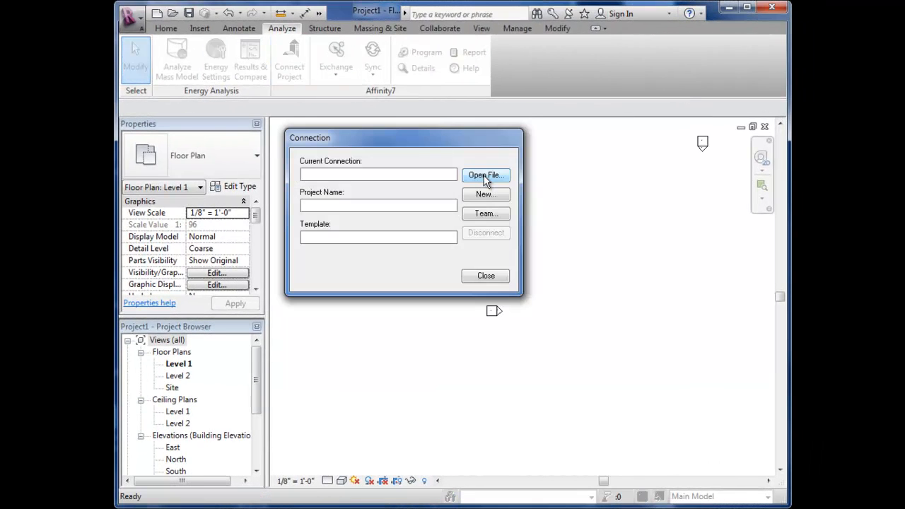
pyautogui.click(485, 175)
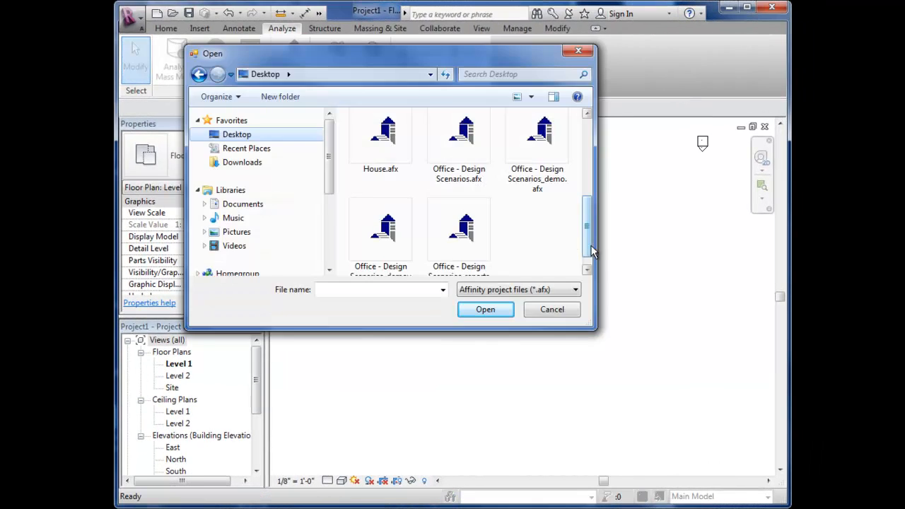
pyautogui.click(398, 237)
pyautogui.click(485, 310)
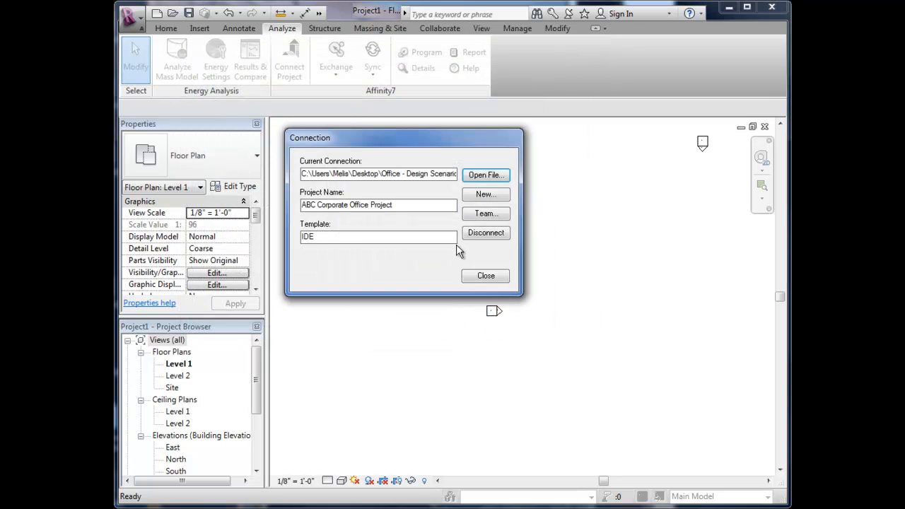
pyautogui.click(488, 278)
# Step: Examine the Revit-to-Affinity property mapping and its available properties for syncing the program from Affinity, and leave without syncing
pyautogui.click(374, 75)
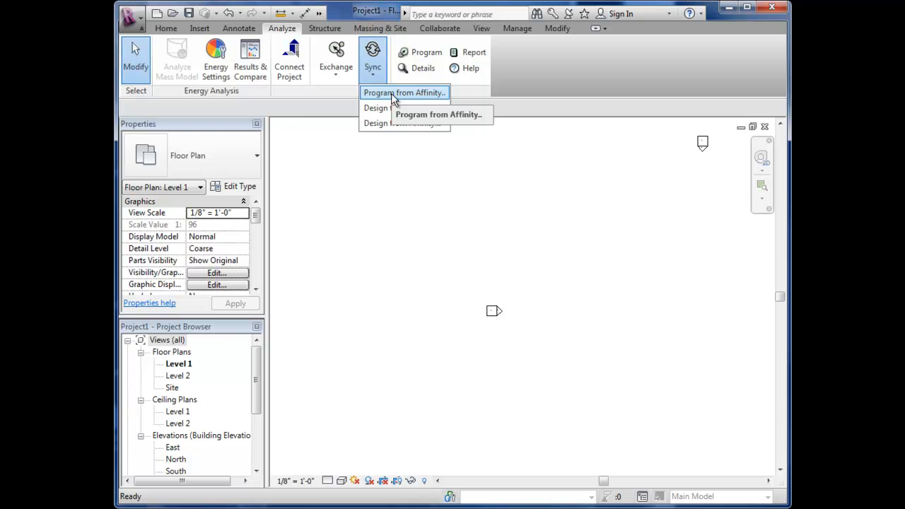
pyautogui.click(394, 94)
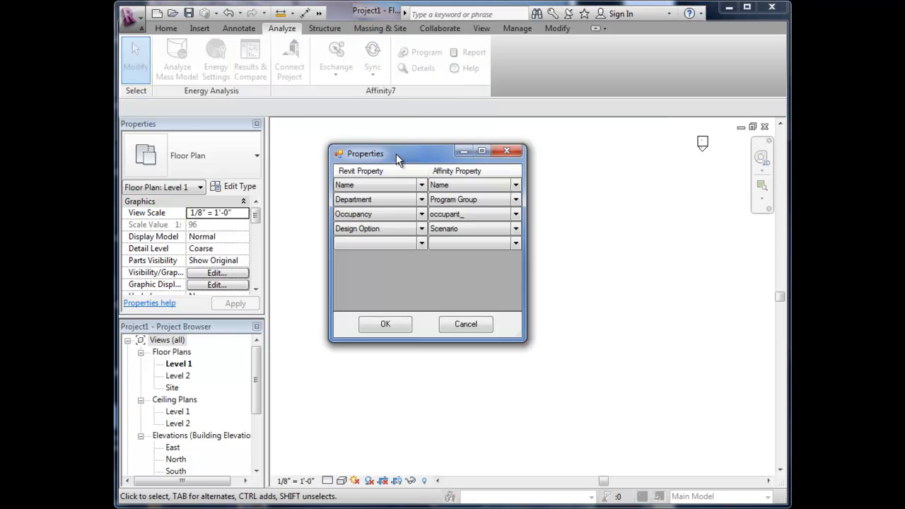
pyautogui.click(422, 242)
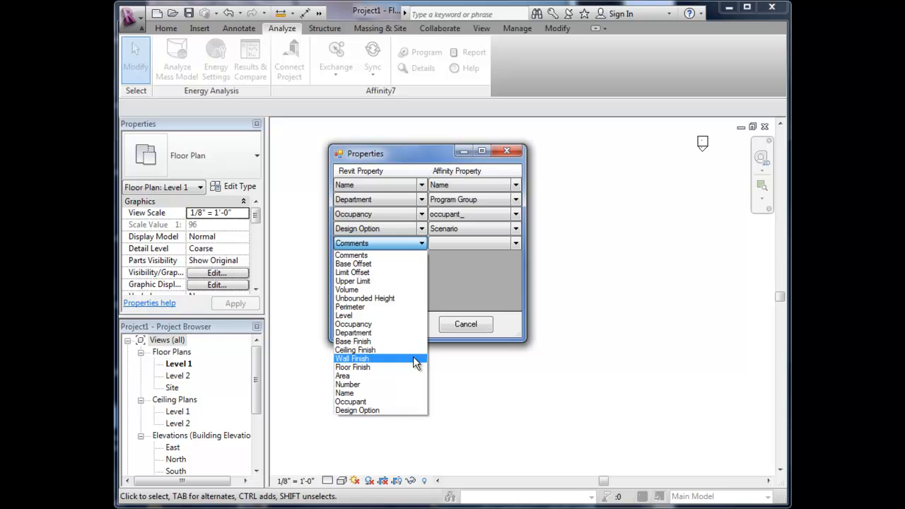
pyautogui.click(514, 244)
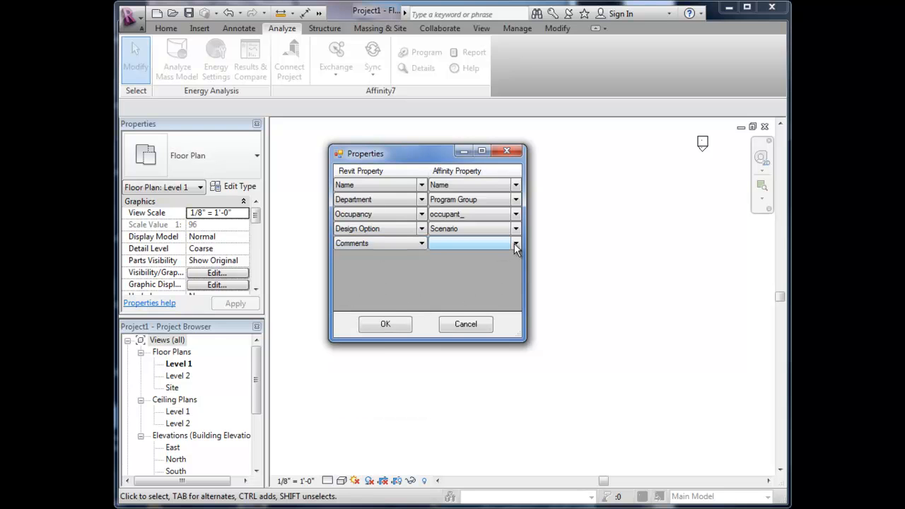
pyautogui.click(515, 243)
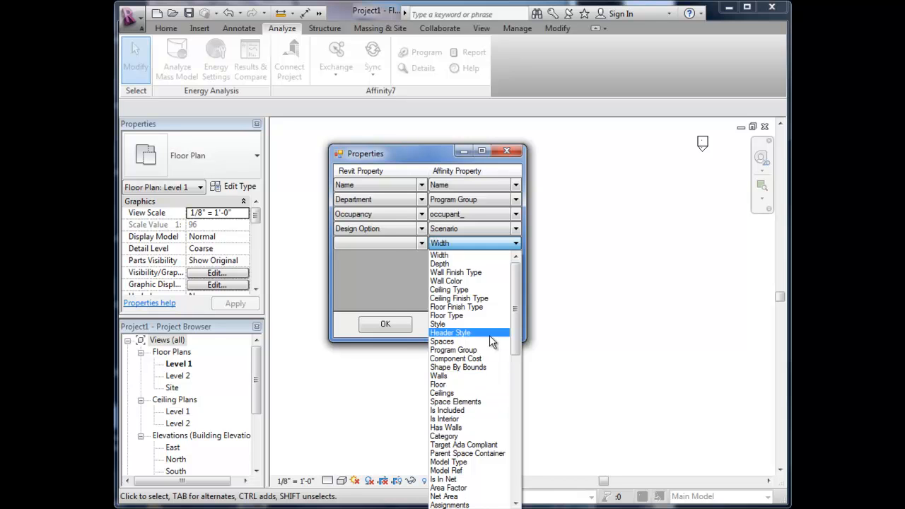
pyautogui.click(367, 335)
pyautogui.click(467, 325)
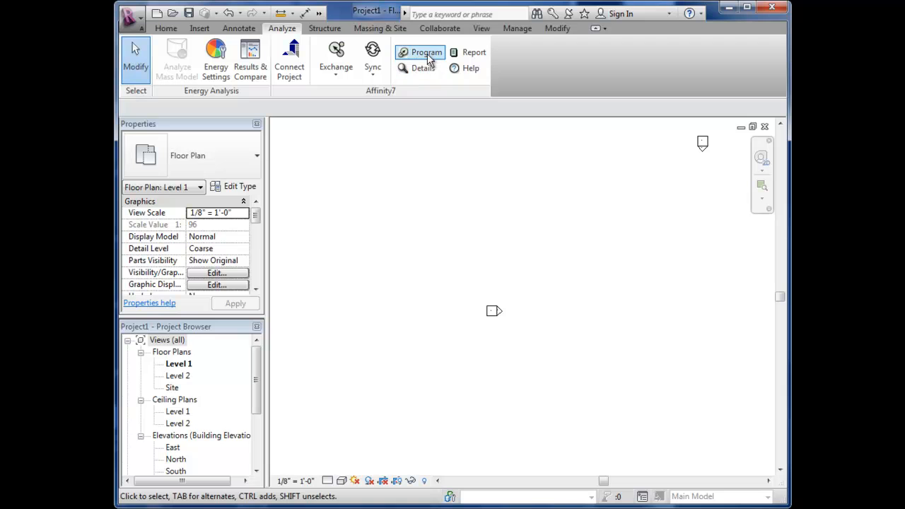
# Step: View the connected project's Space Program in Revit in an enlarged window, then close it
pyautogui.click(427, 54)
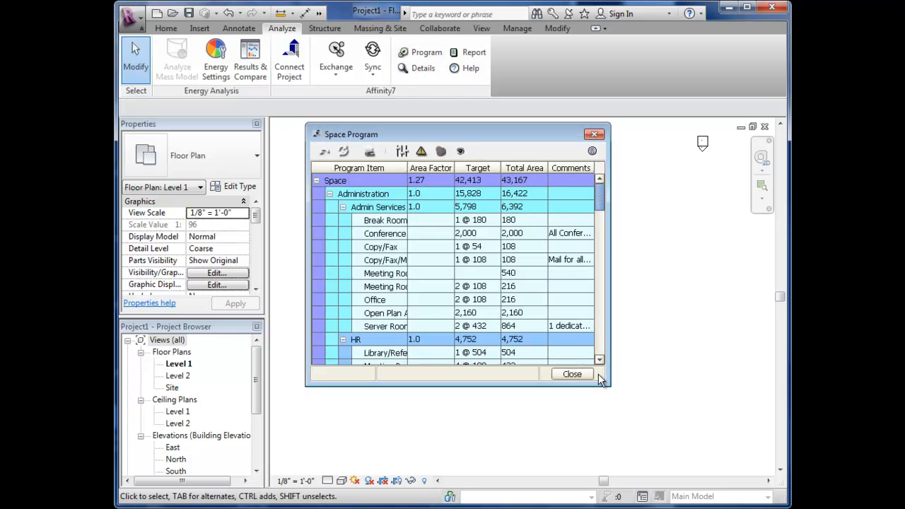
pyautogui.moveTo(610, 386); pyautogui.dragTo(718, 449)
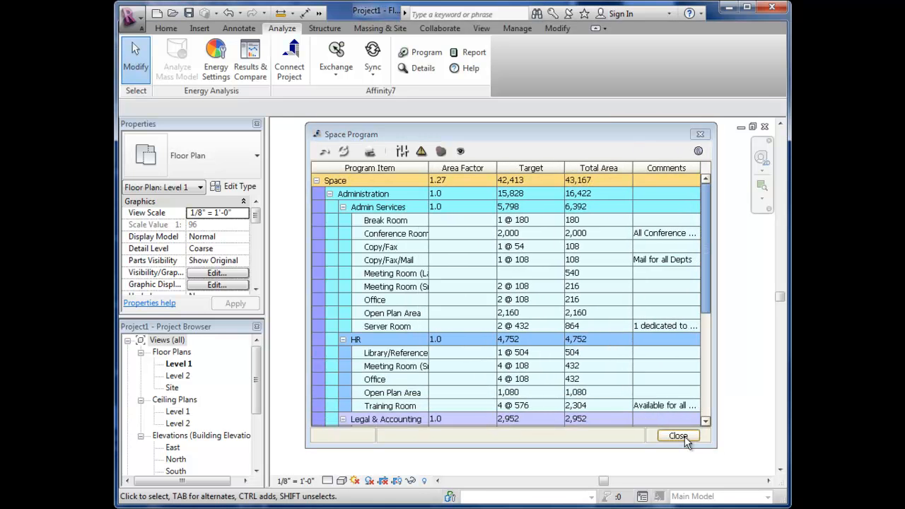
pyautogui.click(678, 436)
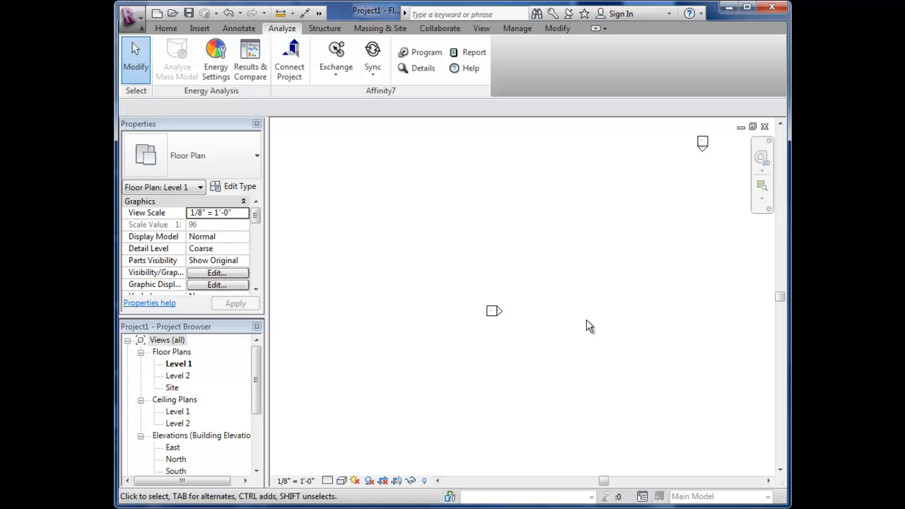
# Step: Synchronize the design from Affinity into Revit as rooms, using all scenarios and all phases, and close the message log
pyautogui.click(372, 76)
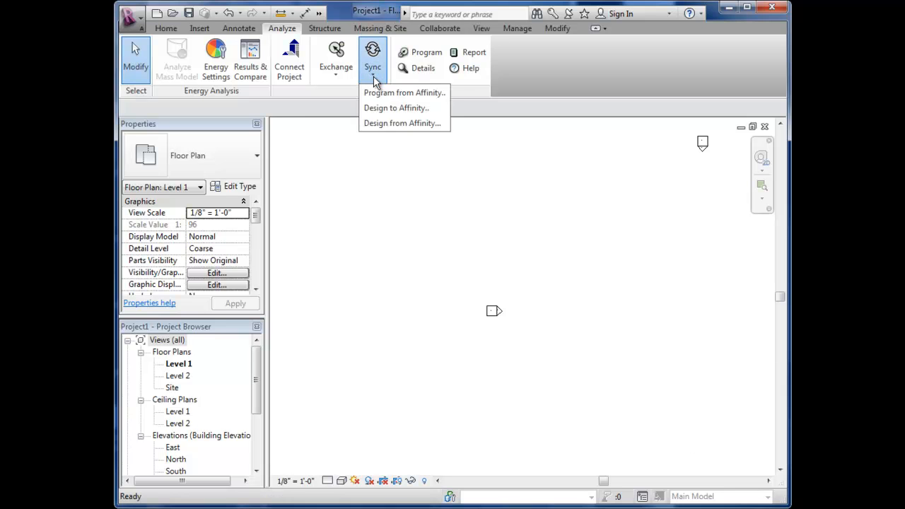
pyautogui.click(394, 125)
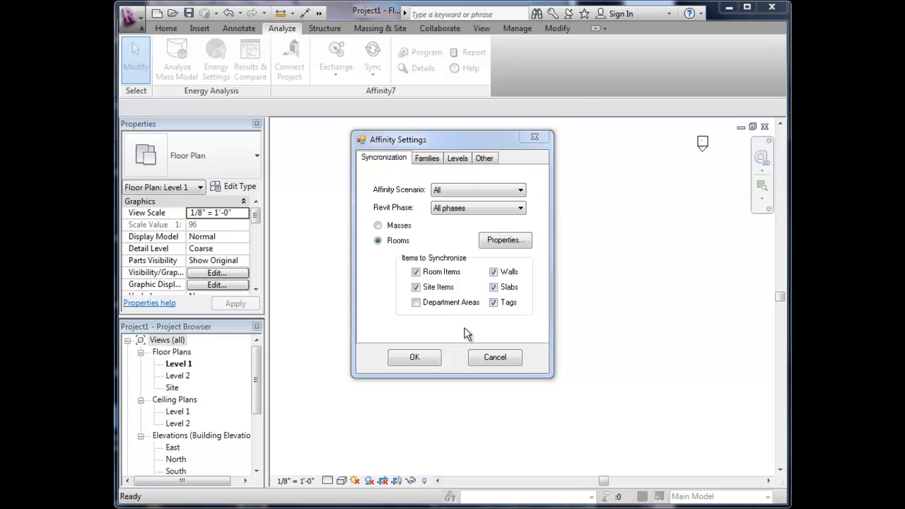
pyautogui.click(415, 358)
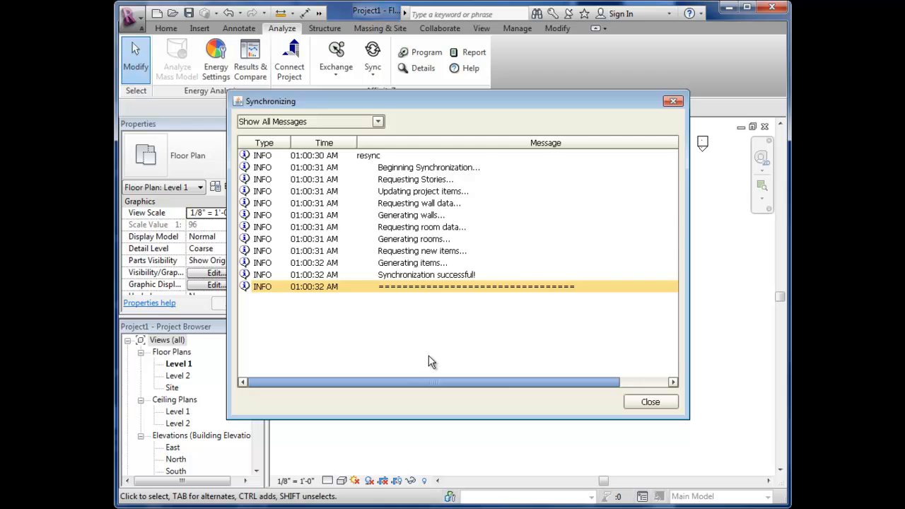
pyautogui.click(634, 403)
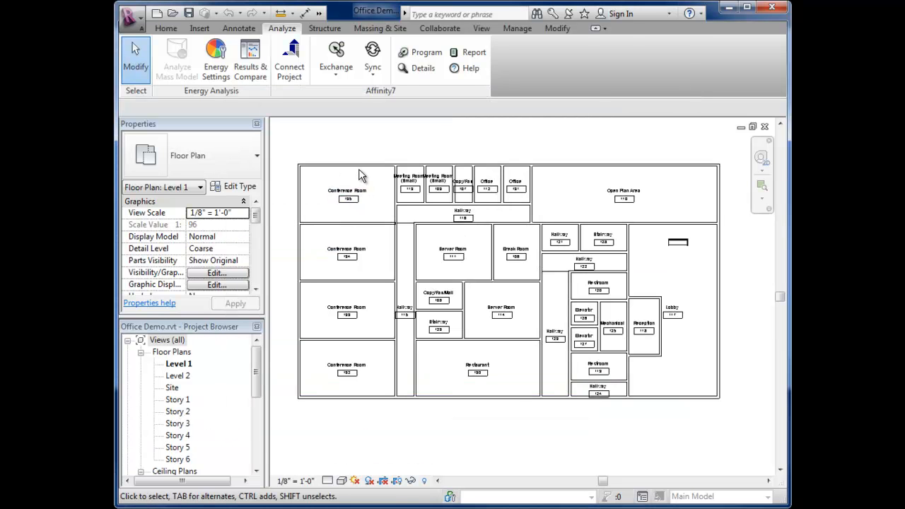
# Step: Select the upper exterior wall of the generated plan, inspect the Design to Affinity sync settings and scenario choices, and leave without syncing
pyautogui.click(682, 228)
pyautogui.click(650, 167)
pyautogui.click(282, 28)
pyautogui.click(382, 78)
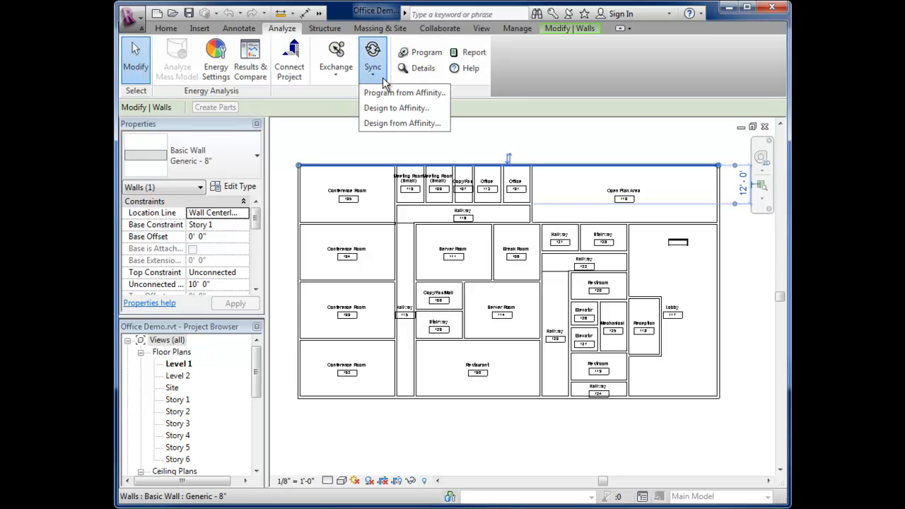
pyautogui.click(393, 110)
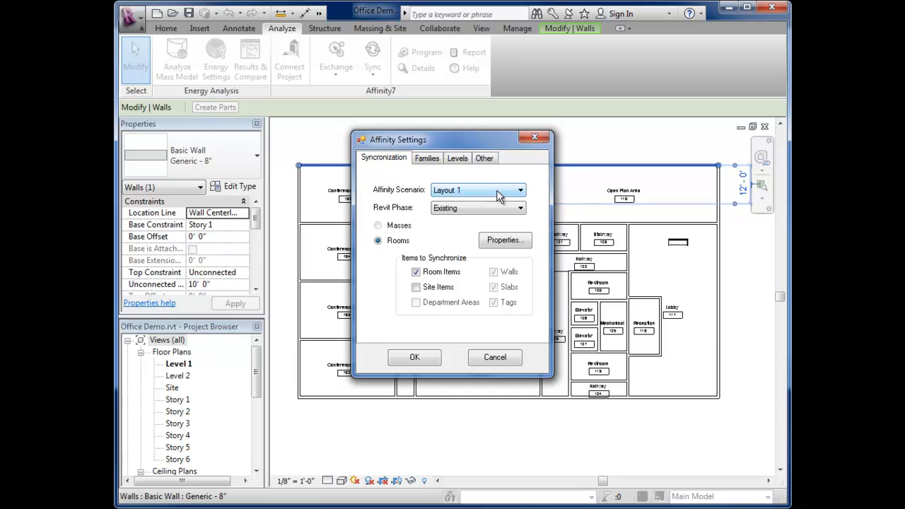
pyautogui.click(485, 243)
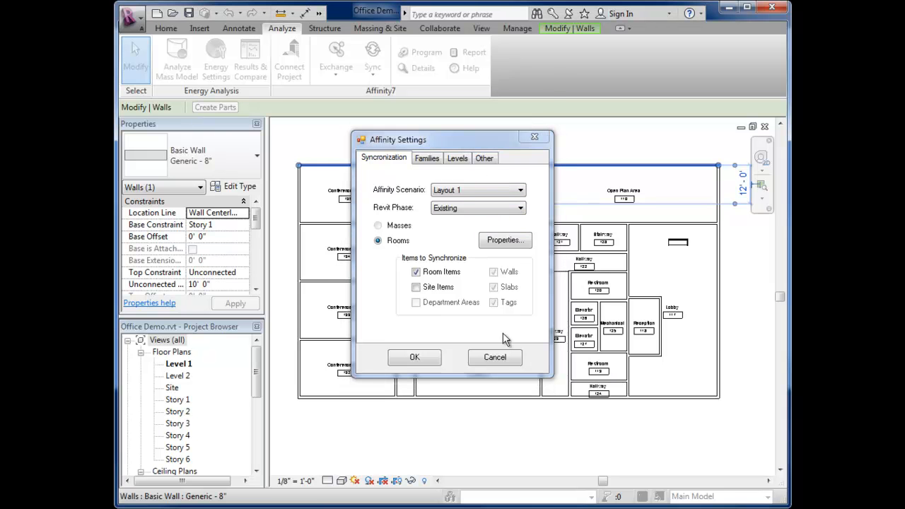
pyautogui.click(503, 358)
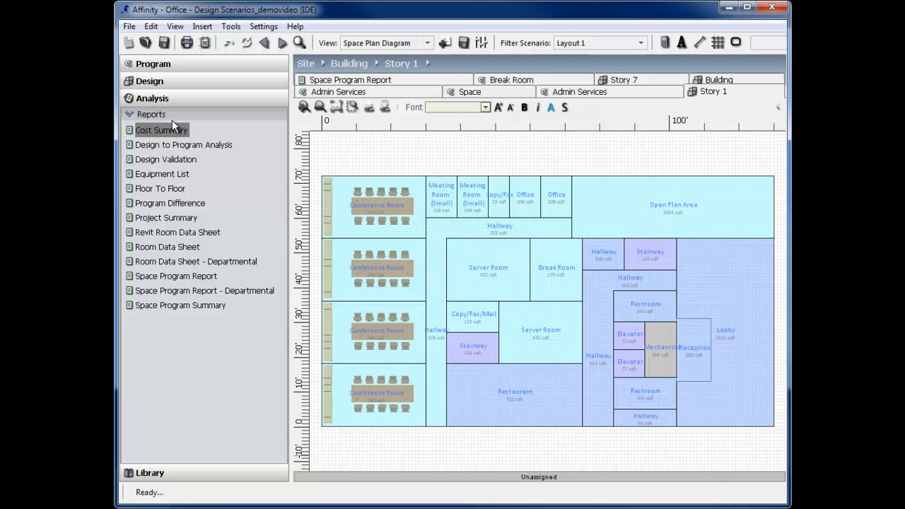
# Step: Switch to Affinity, browse the available analysis reports and open the Space Program Report to look through it
pyautogui.click(179, 144)
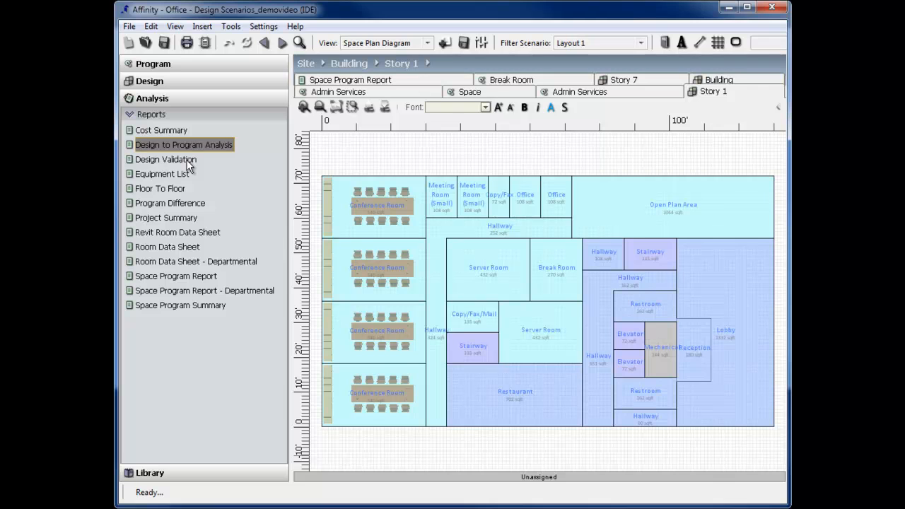
pyautogui.click(186, 160)
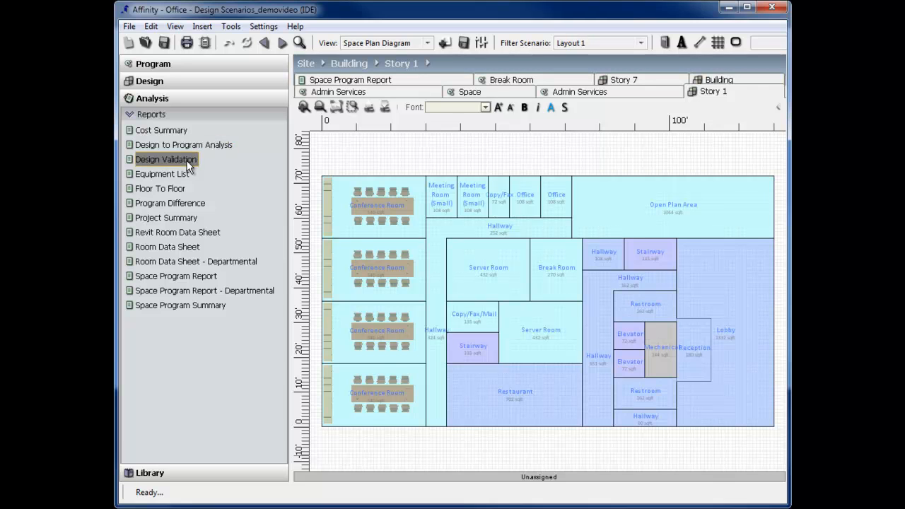
pyautogui.doubleClick(193, 276)
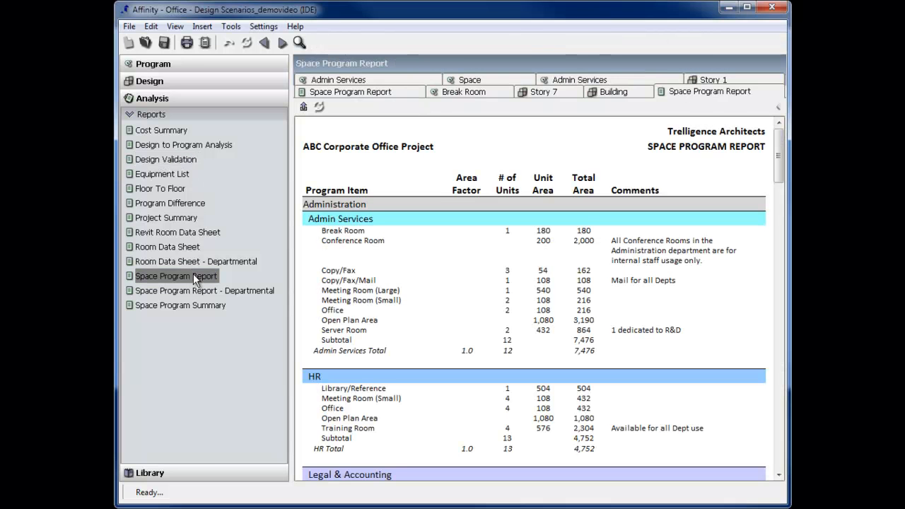
pyautogui.scroll(-1, 781, 180)
pyautogui.moveTo(781, 180); pyautogui.dragTo(780, 162)
# Step: In the Space program table, set the Admin Services targets for Break Room and Copy/Fax to 5 units each
pyautogui.click(505, 80)
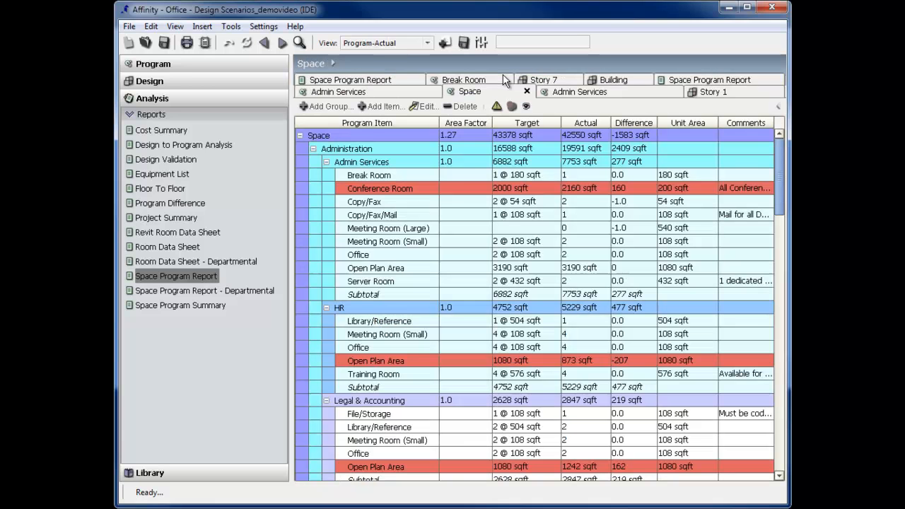
pyautogui.doubleClick(521, 174)
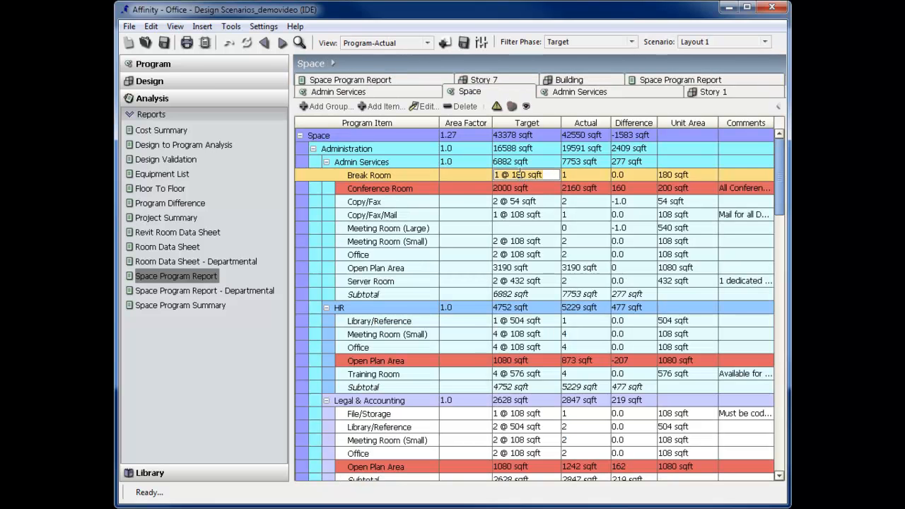
pyautogui.write('5')
pyautogui.press('Return')
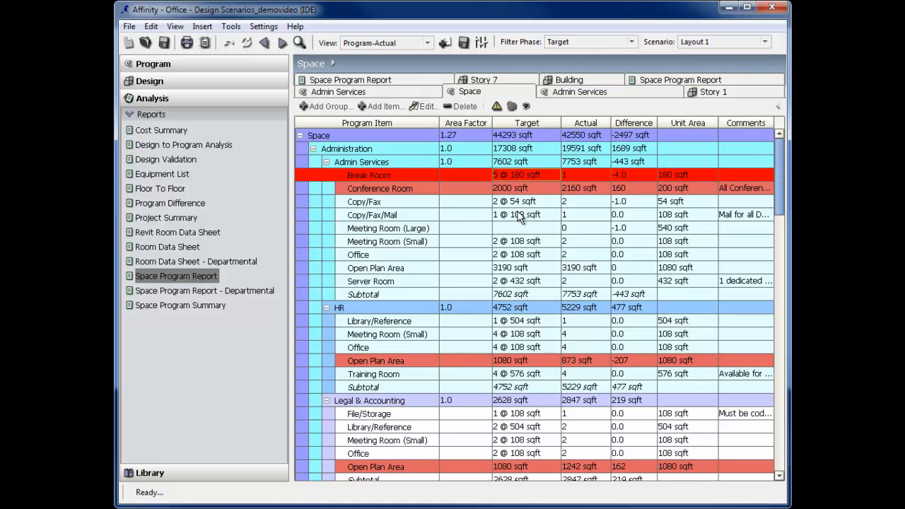
pyautogui.doubleClick(525, 202)
pyautogui.write('5')
pyautogui.press('Return')
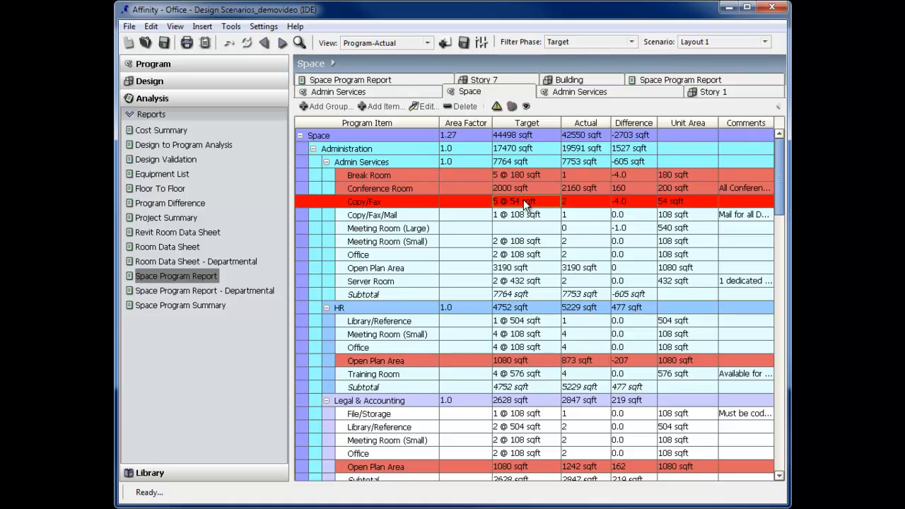
# Step: Return to the Space Program Report, refresh it with the edited program targets and review it through to the end
pyautogui.click(669, 81)
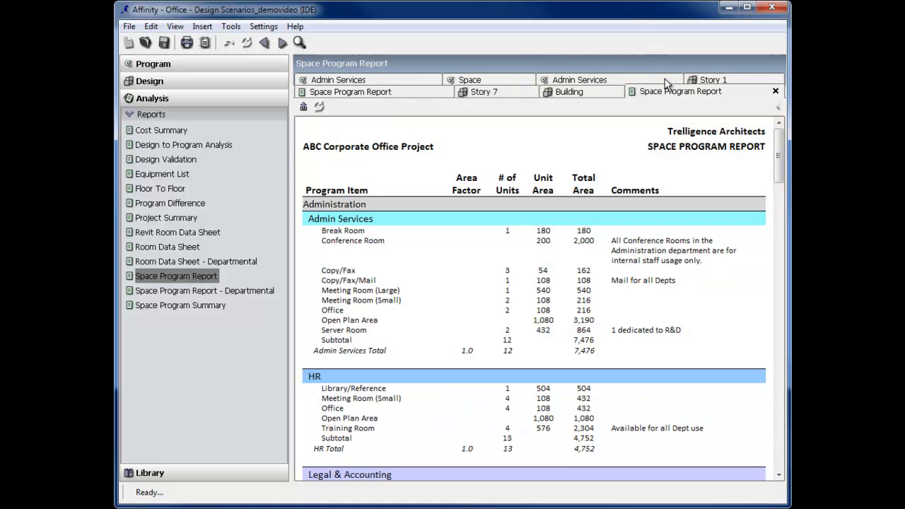
pyautogui.click(319, 107)
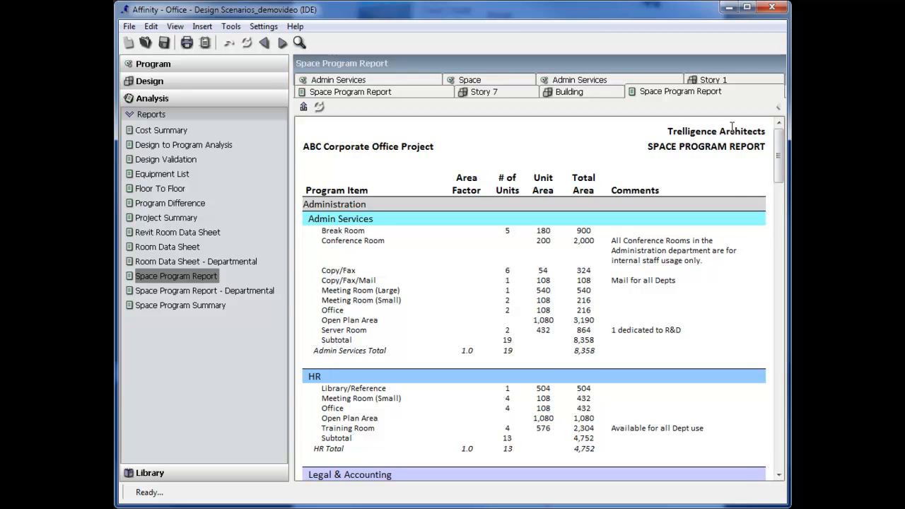
pyautogui.scroll(-1, 781, 164)
pyautogui.moveTo(781, 164); pyautogui.dragTo(784, 483)
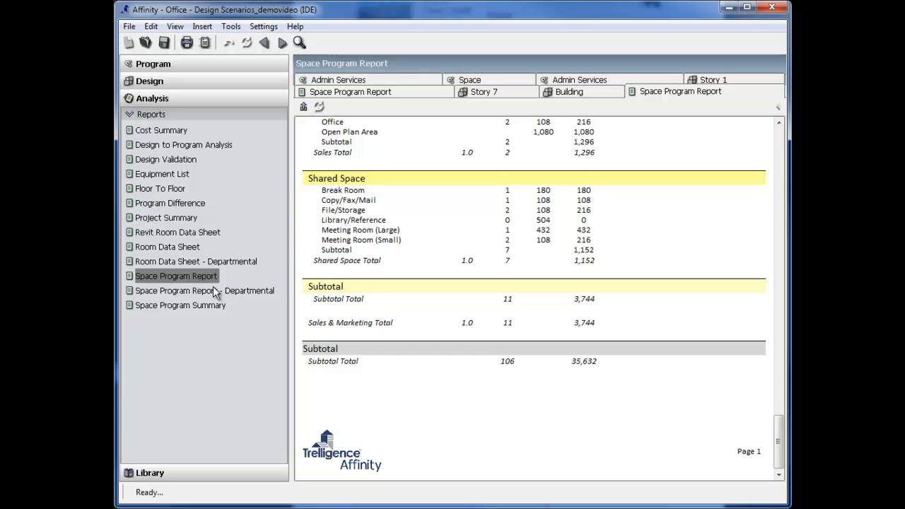
# Step: Generate a Room Data Sheet for the Admin Services Conference Room and review its room components
pyautogui.click(192, 248)
pyautogui.click(455, 213)
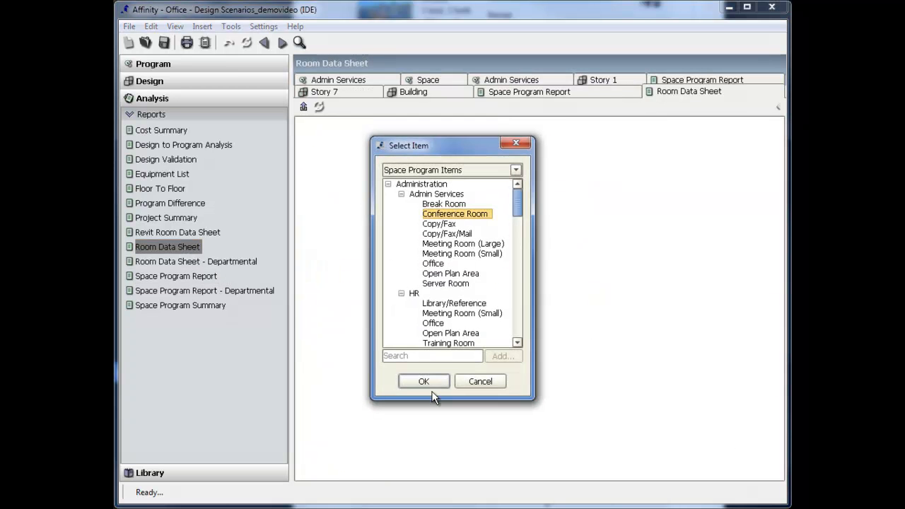
pyautogui.click(424, 381)
pyautogui.moveTo(778, 167); pyautogui.dragTo(775, 345)
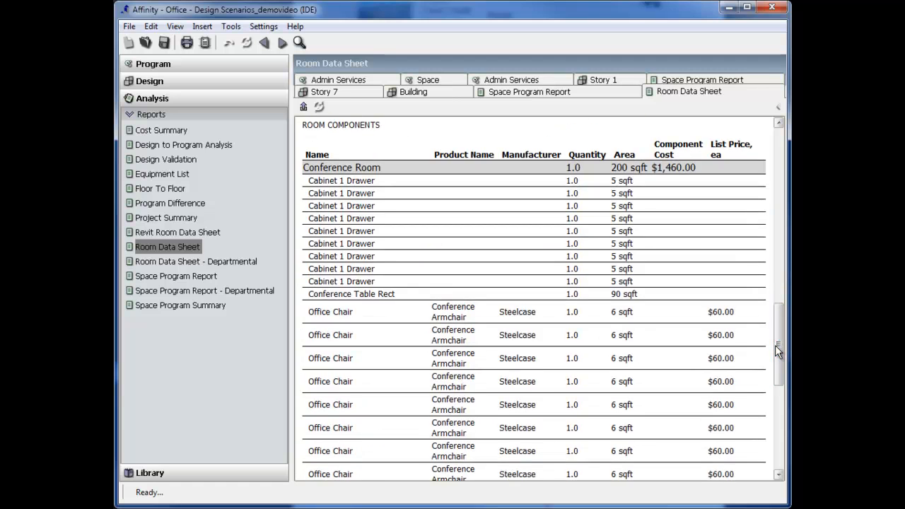
# Step: Open the Floor To Floor report and review the Story 2 plan and space list
pyautogui.click(170, 189)
pyautogui.moveTo(778, 144); pyautogui.dragTo(779, 203)
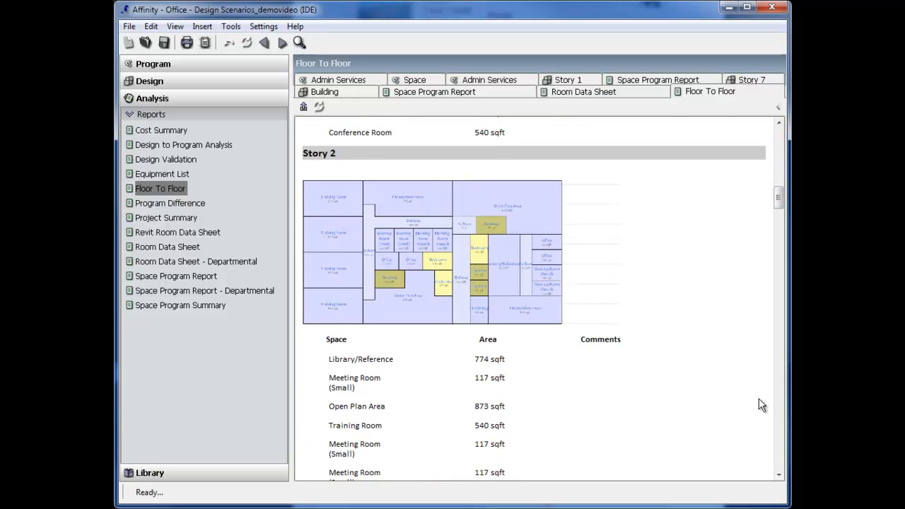